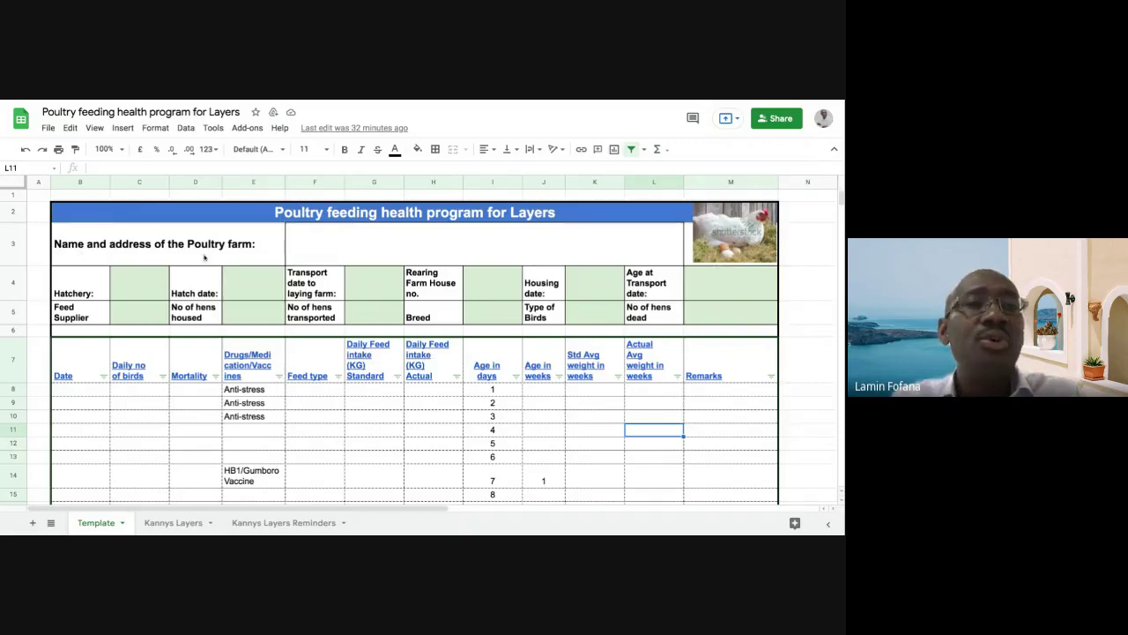
Look over the Template sheet's farm name field, flock detail fields and first daily log row through actual feed intake.
left_click(337, 246)
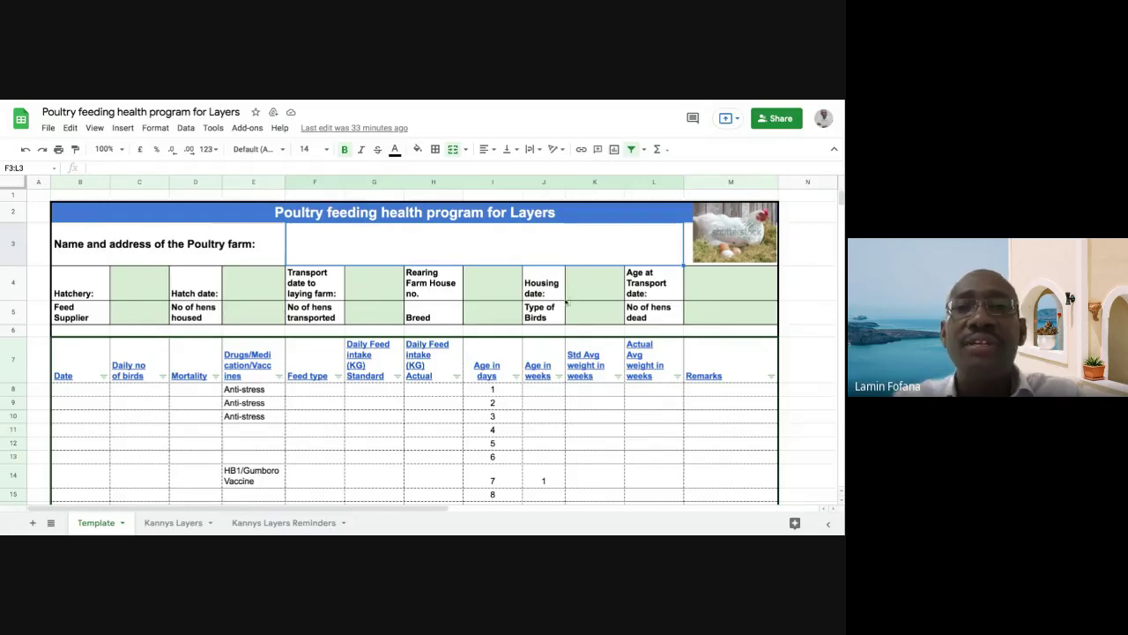
left_click(144, 282)
left_click(139, 316)
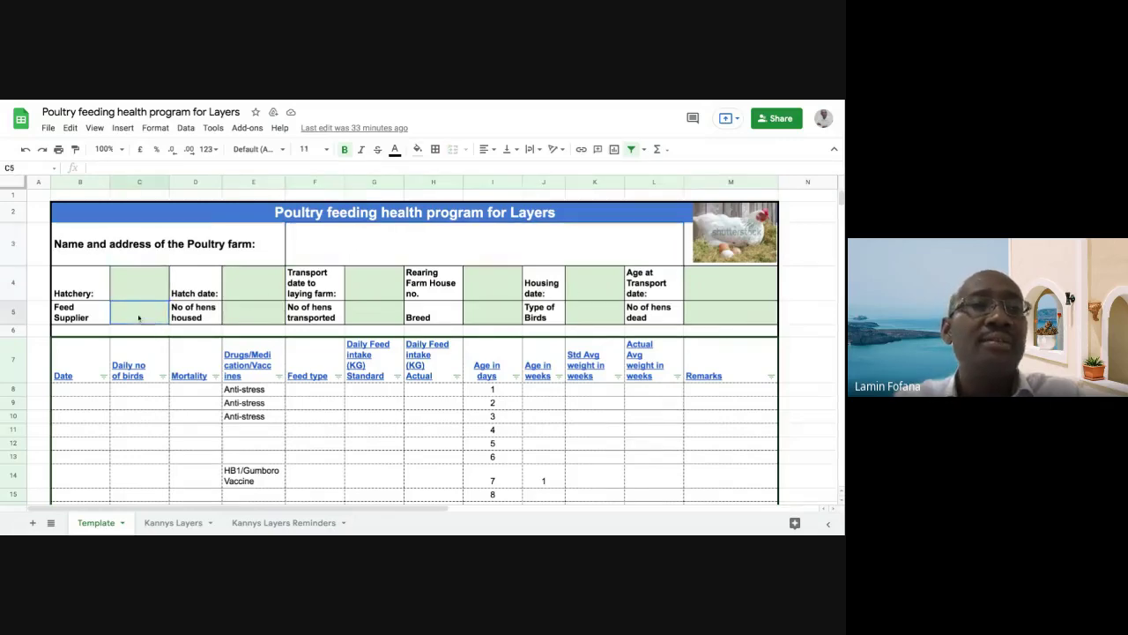
left_click(231, 289)
left_click(269, 310)
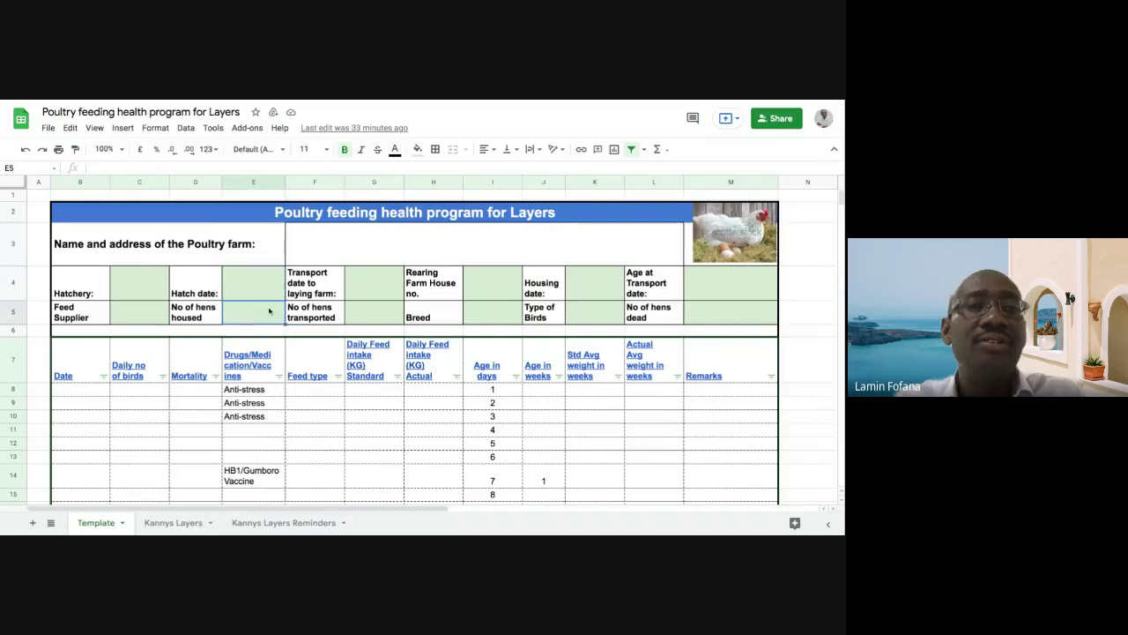
left_click(379, 321)
left_click(90, 393)
left_click(137, 396)
left_click(185, 394)
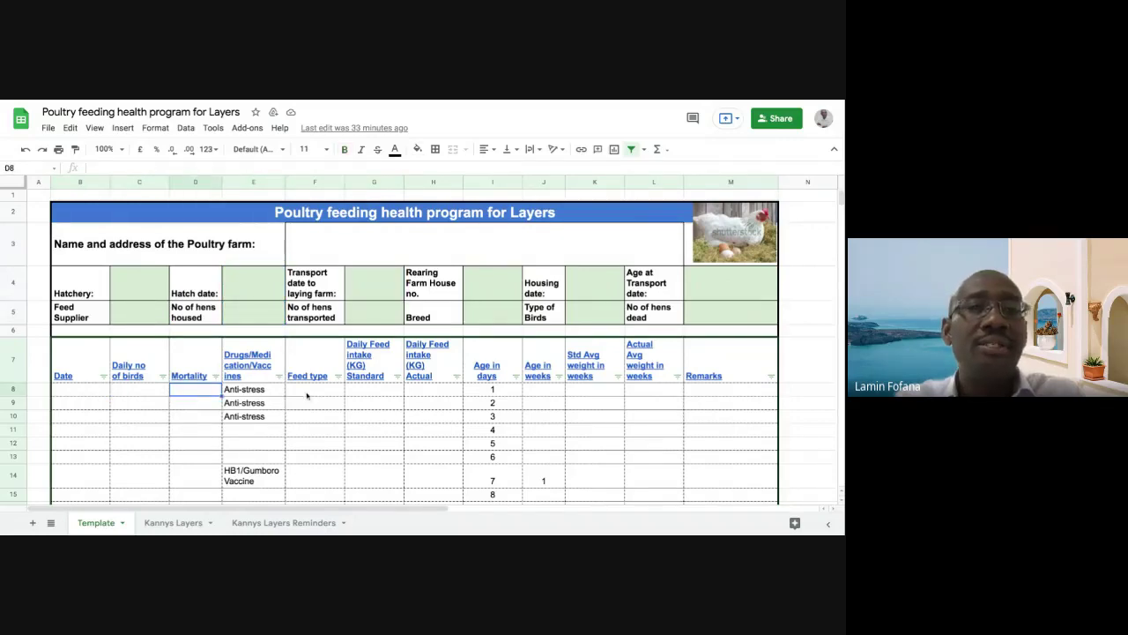
left_click(309, 396)
left_click(371, 394)
left_click(433, 396)
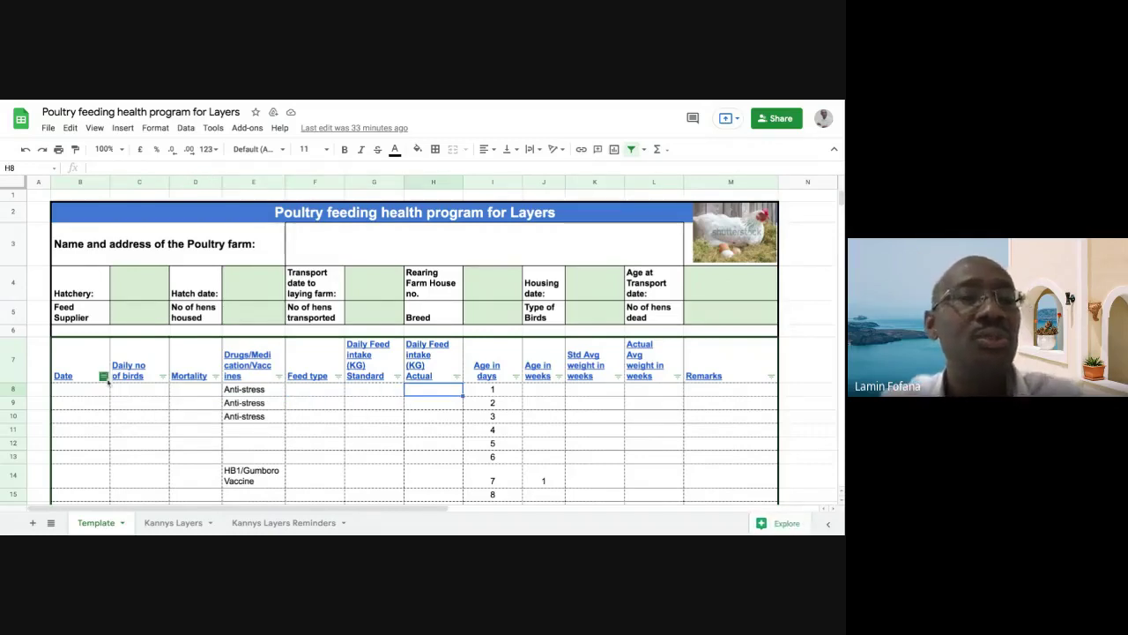
Review the upper row of flock details, from Hatchery and Hatch date through Housing date and Age at Transport date.
left_click(112, 298)
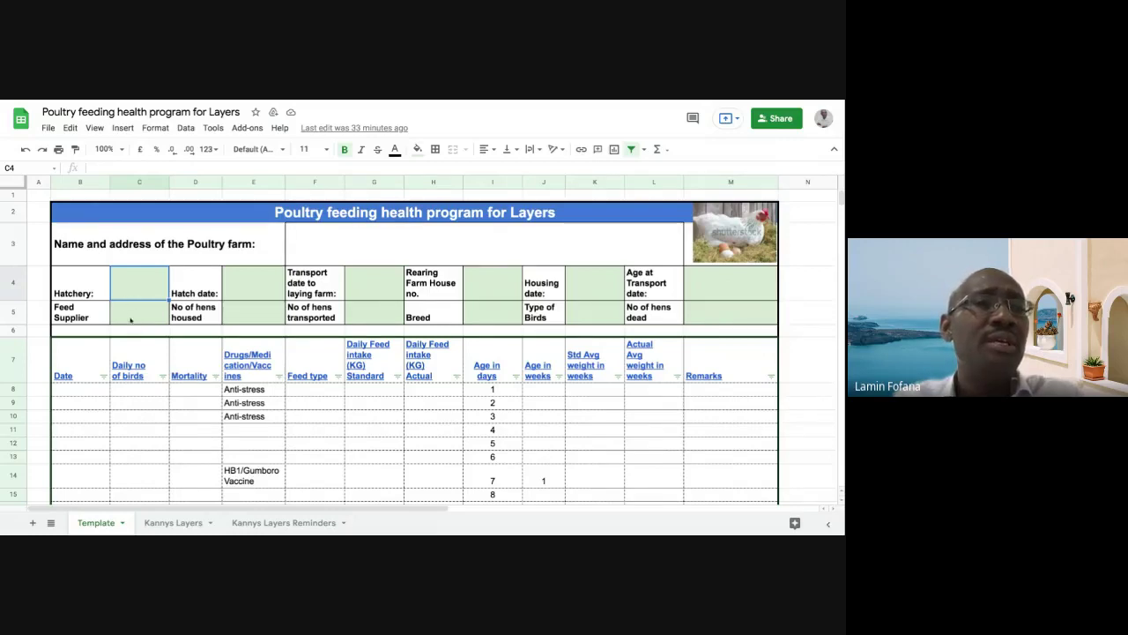
left_click(238, 292)
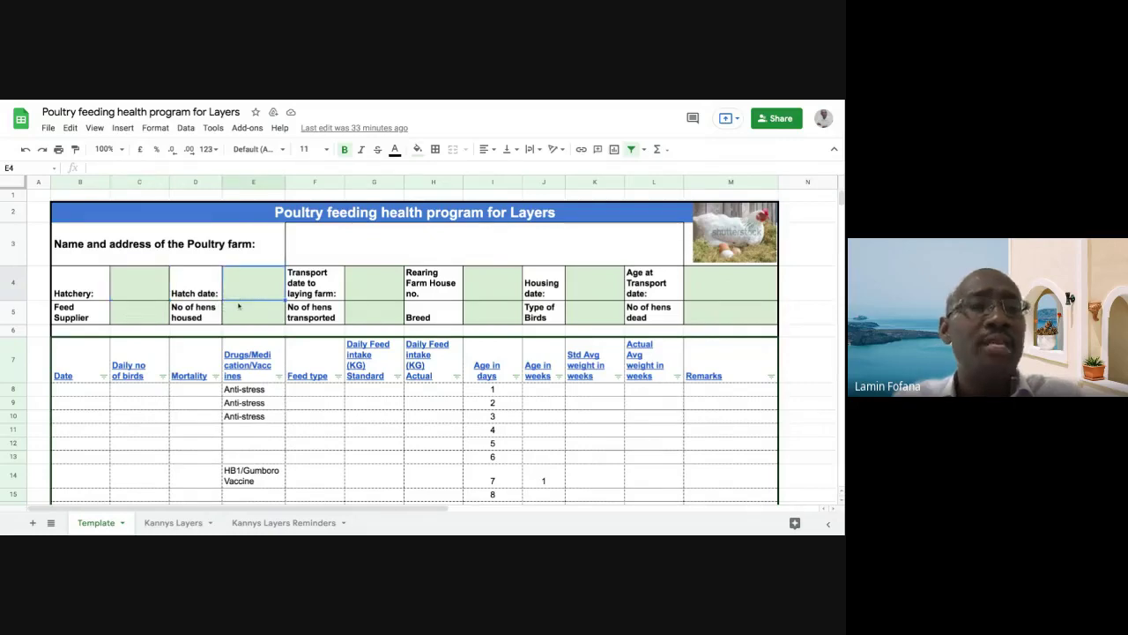
left_click(309, 294)
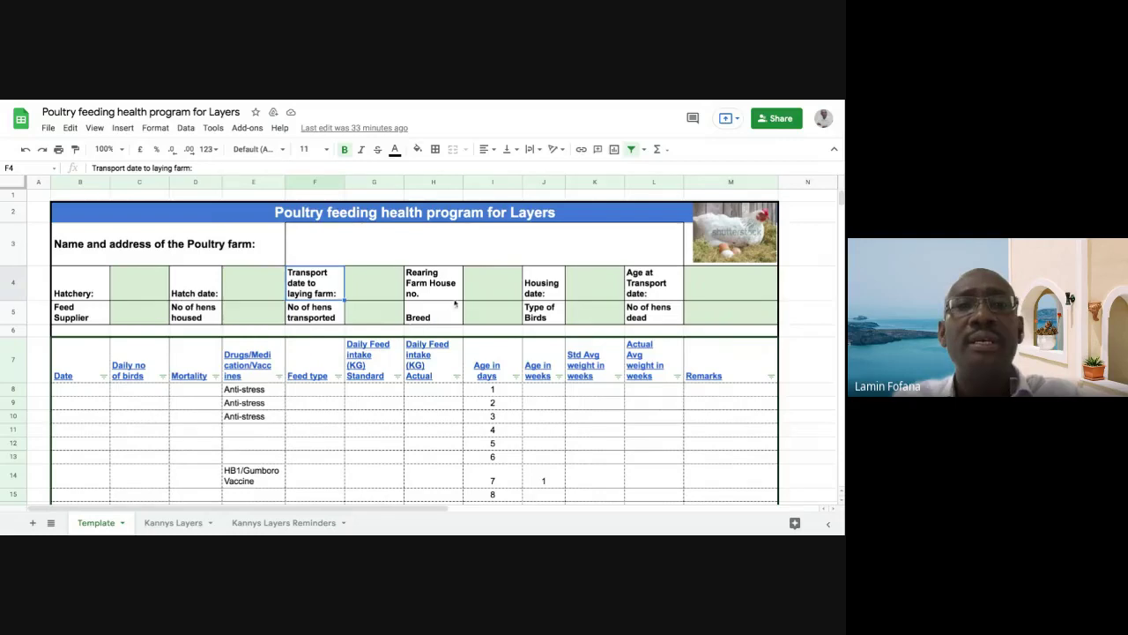
left_click(488, 288)
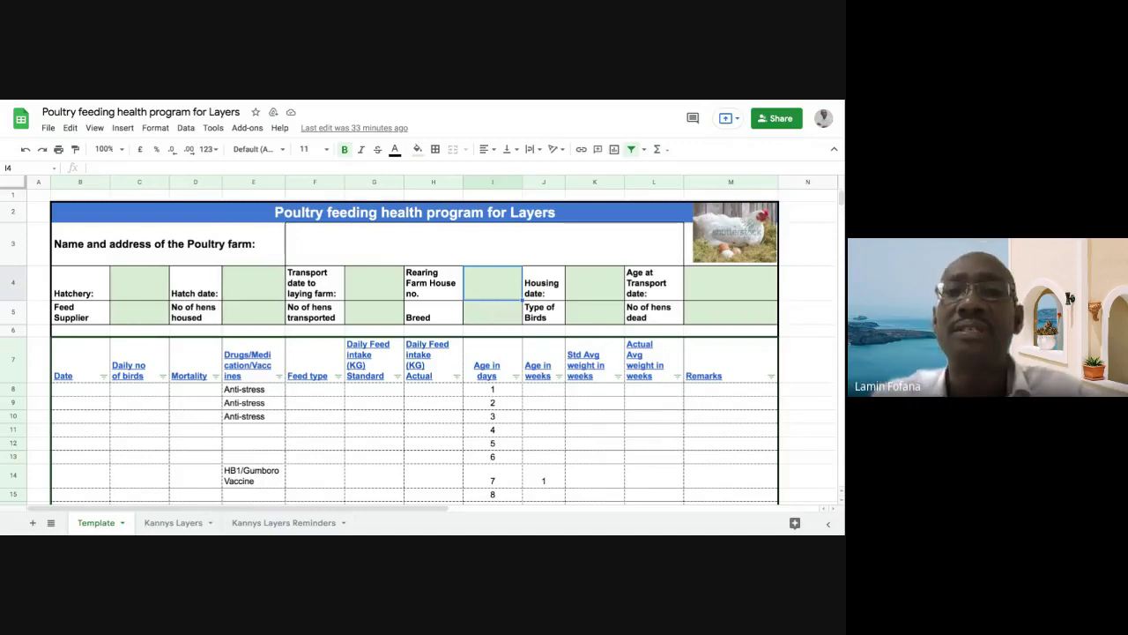
left_click(575, 288)
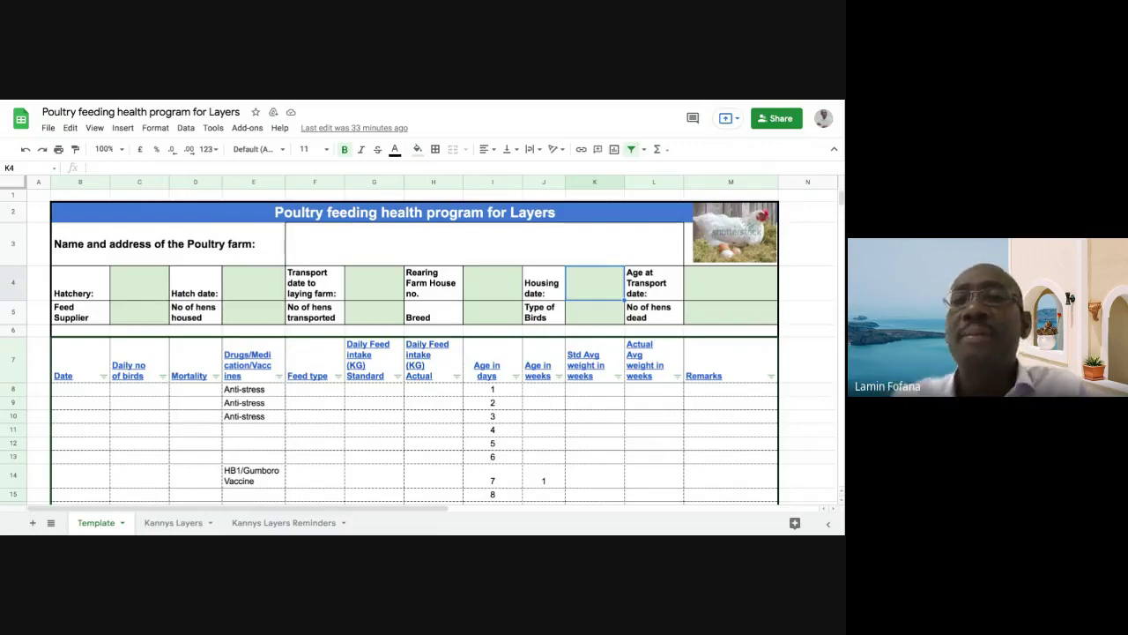
left_click(704, 287)
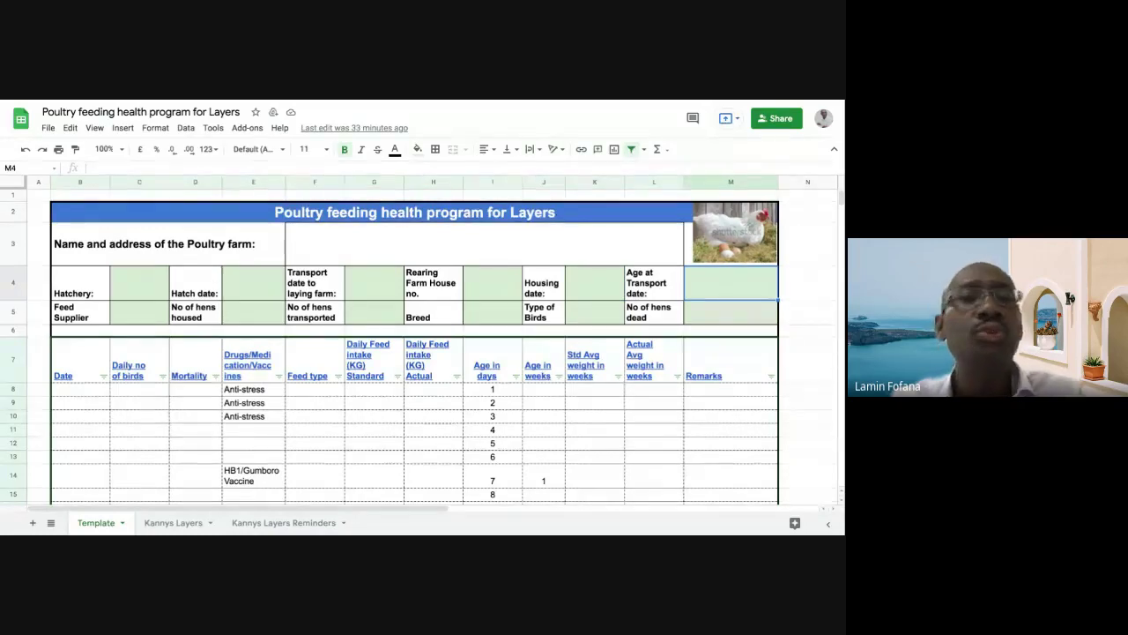
left_click(130, 328)
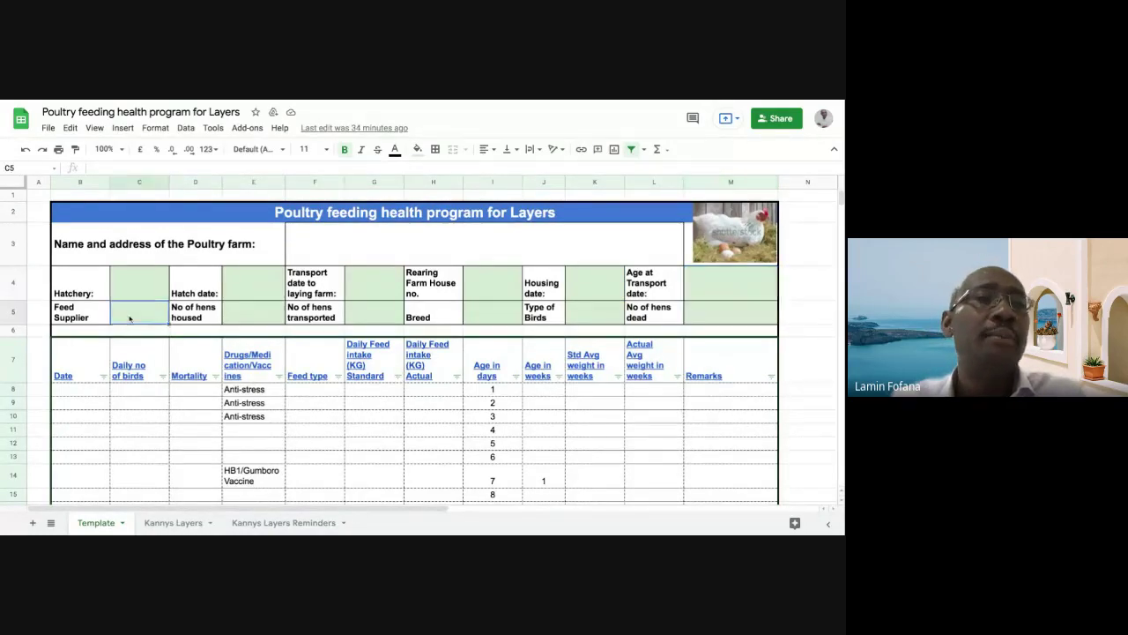
left_click(714, 287)
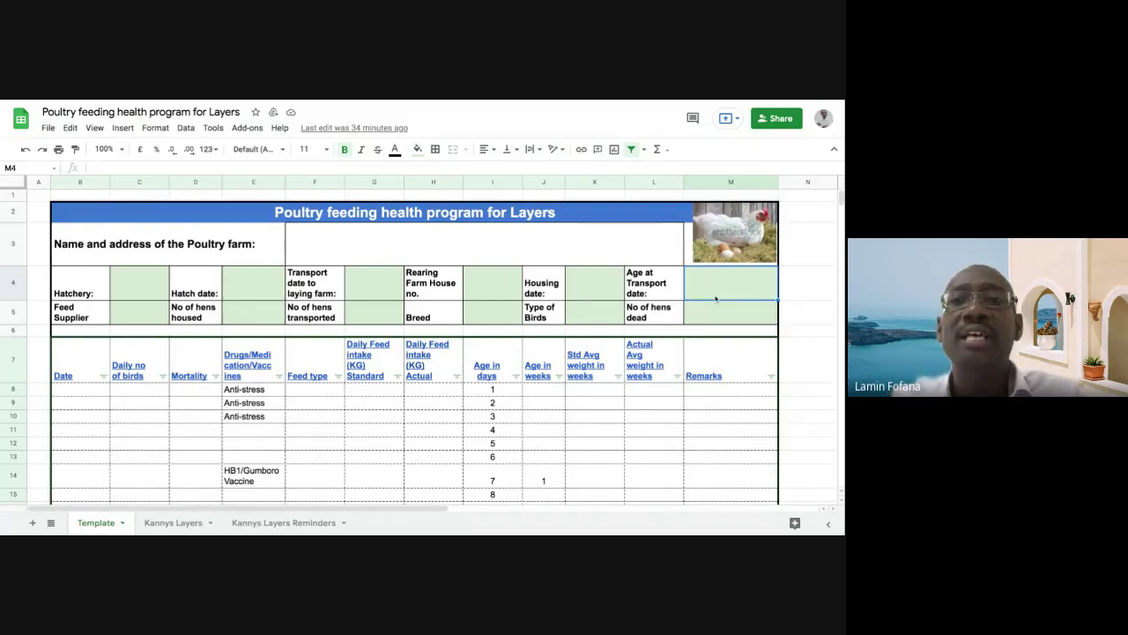
Review the lower row of flock details, covering feed supplier, hens housed and transported, breed, type of birds and dead hens.
left_click(130, 321)
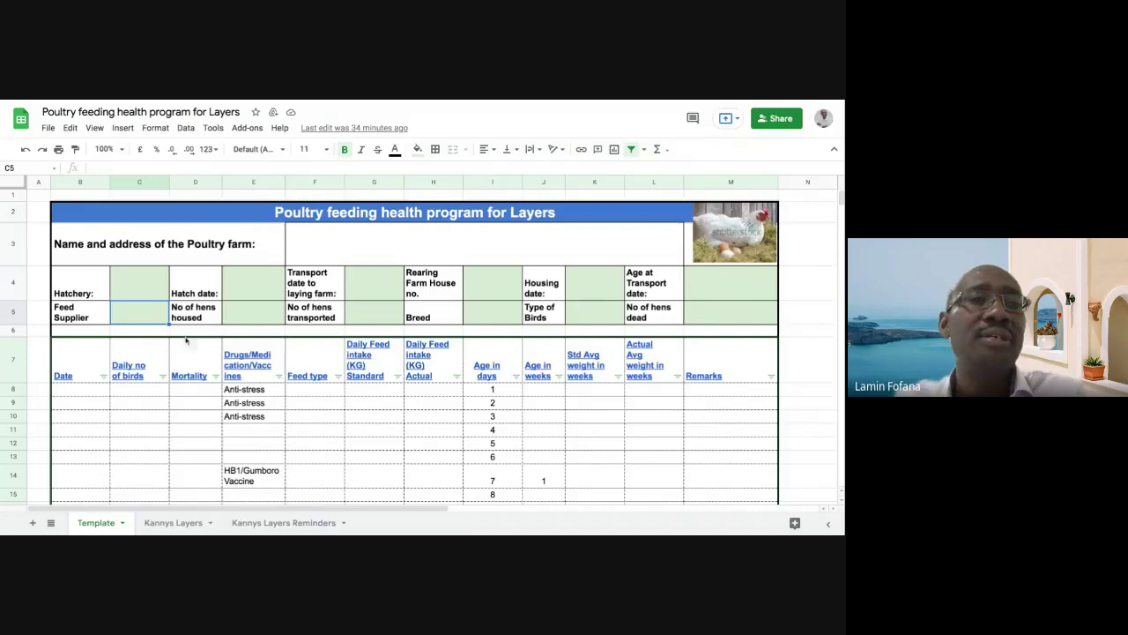
left_click(250, 314)
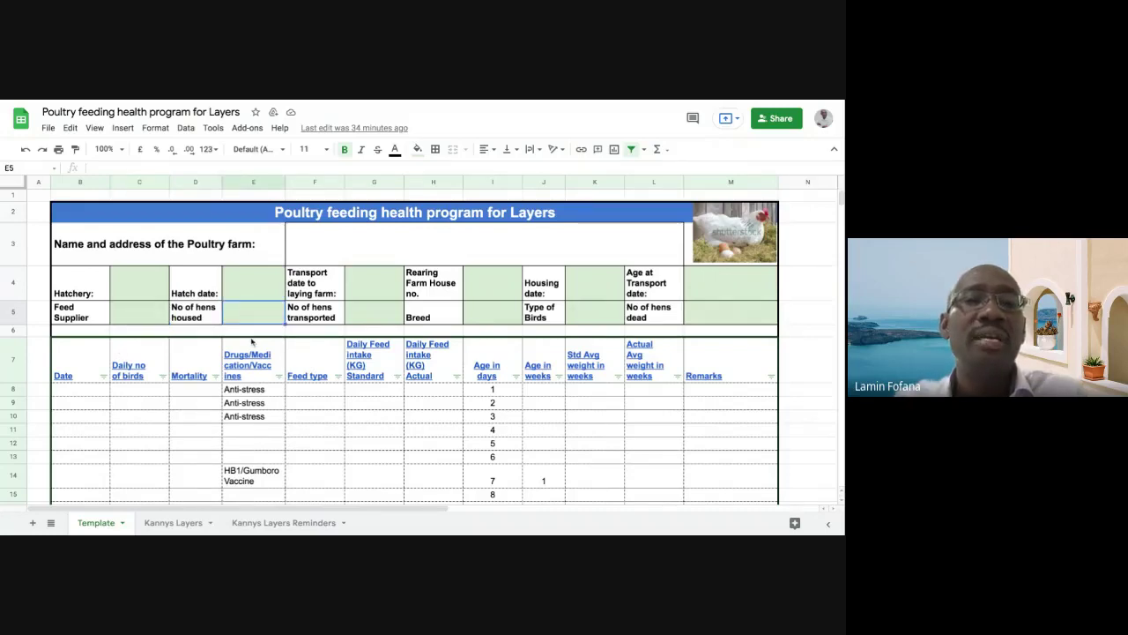
left_click(369, 316)
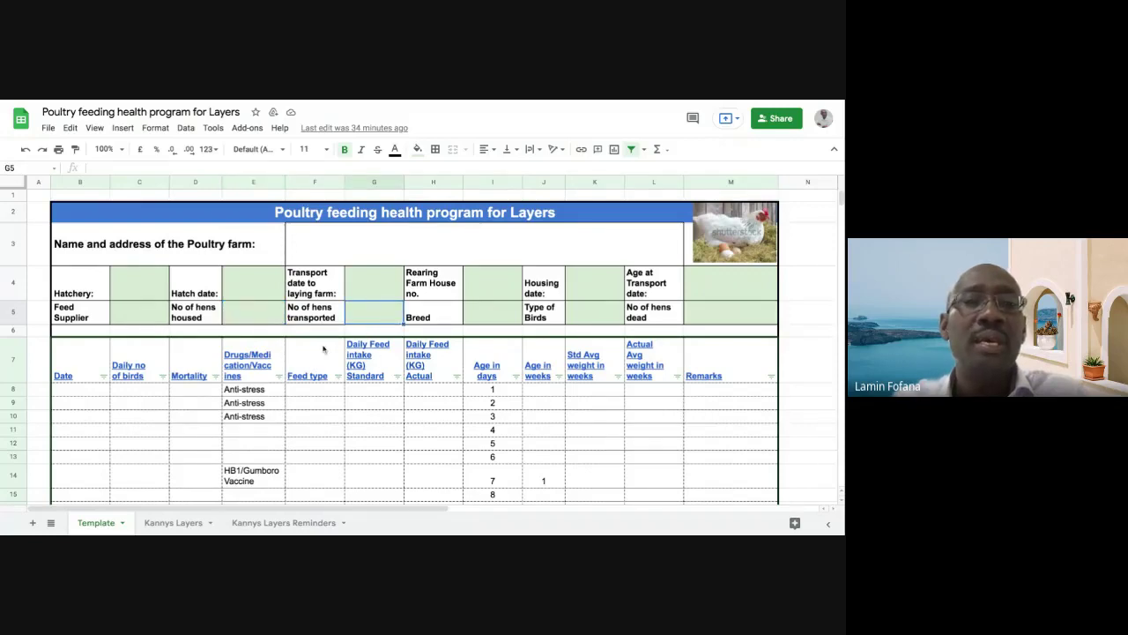
left_click(253, 318)
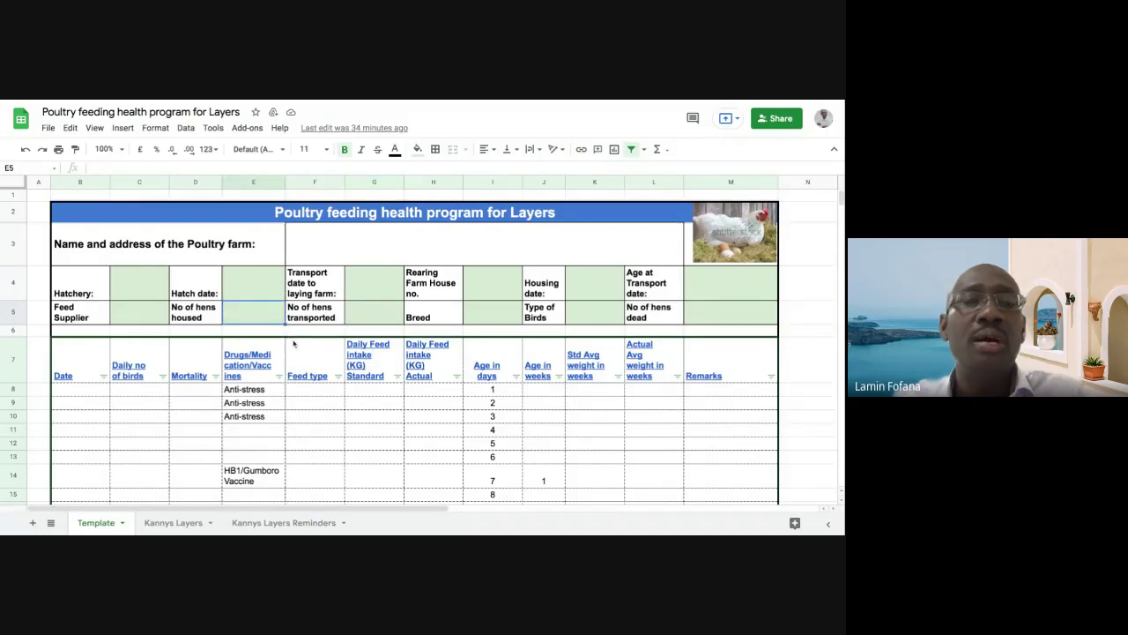
left_click(377, 318)
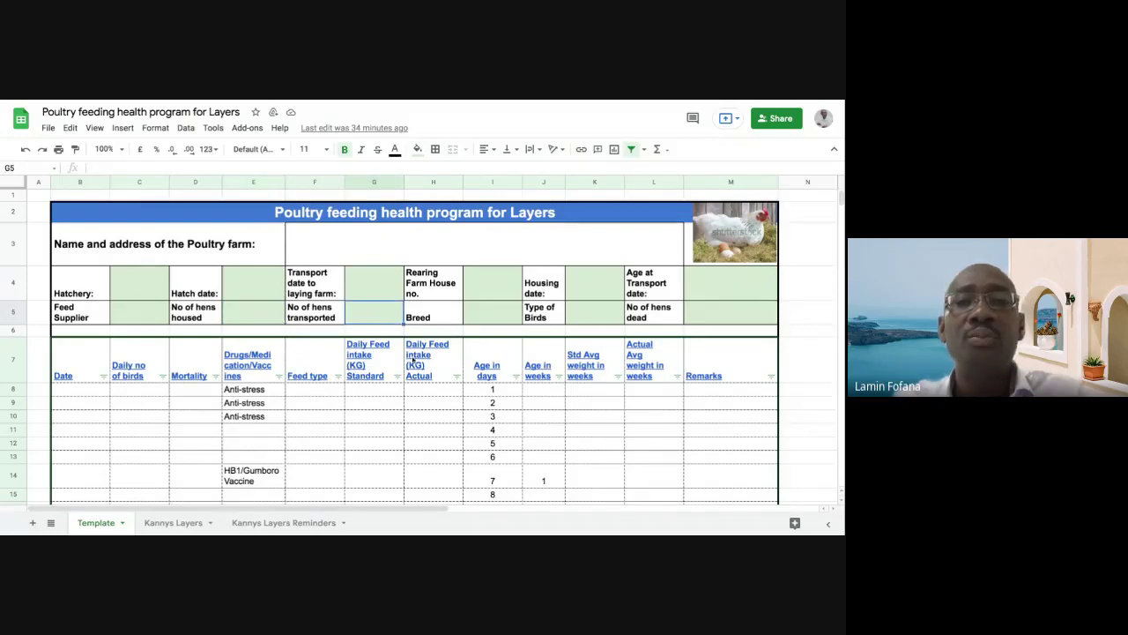
left_click(476, 318)
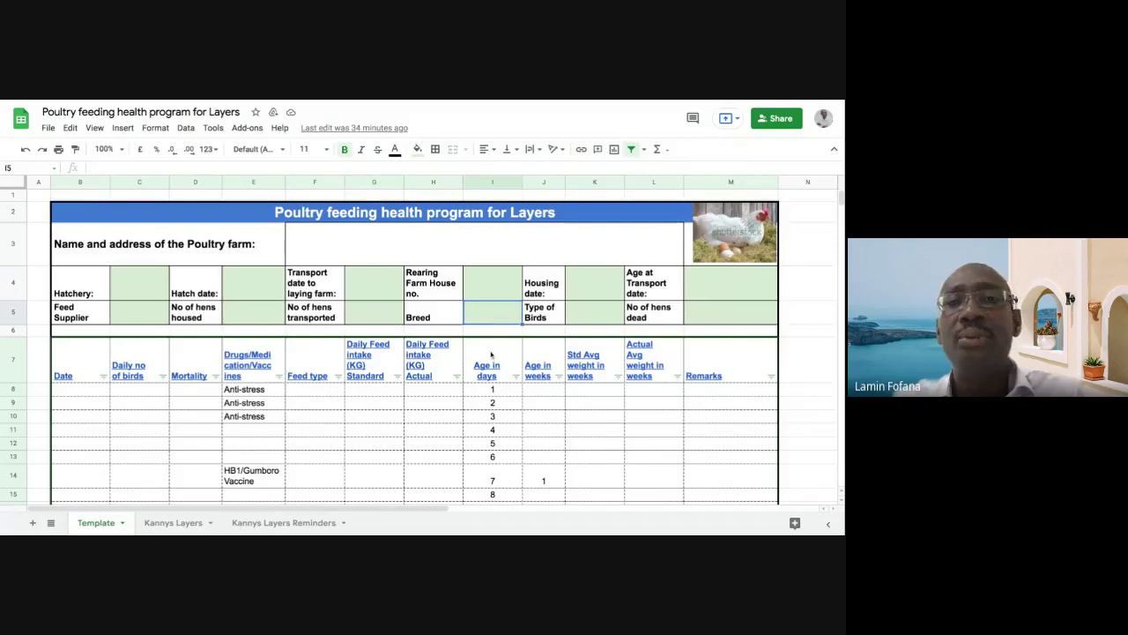
left_click(599, 315)
left_click(715, 319)
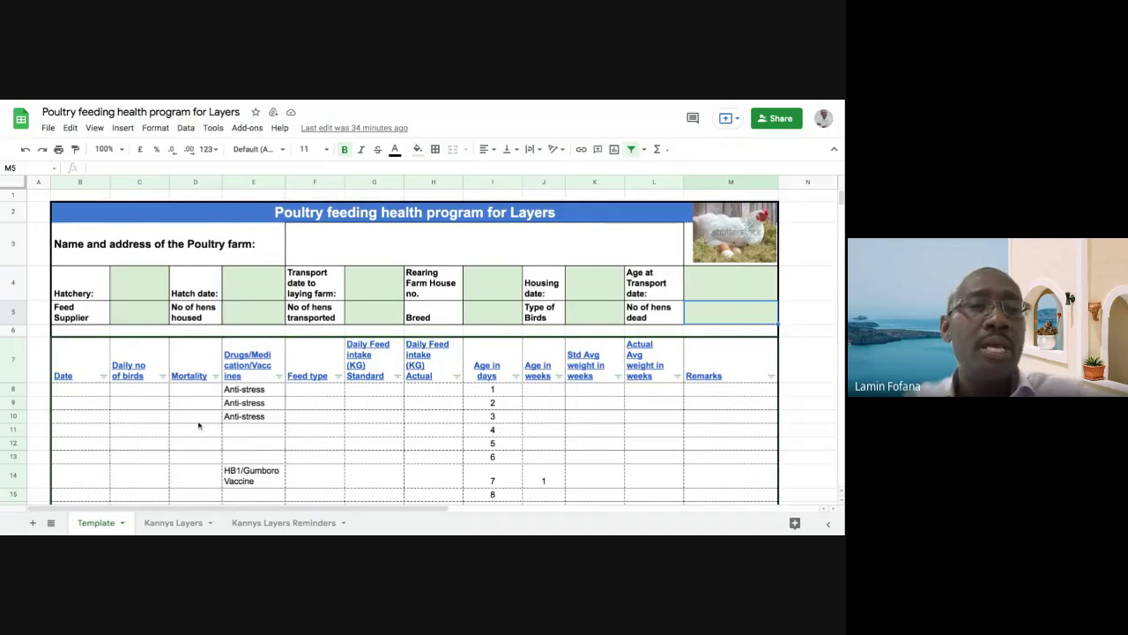
Examine the first daily entries of the Daily no of birds column in the log table.
scroll(198, 426, "down", 3)
scroll(199, 428, "up", 2)
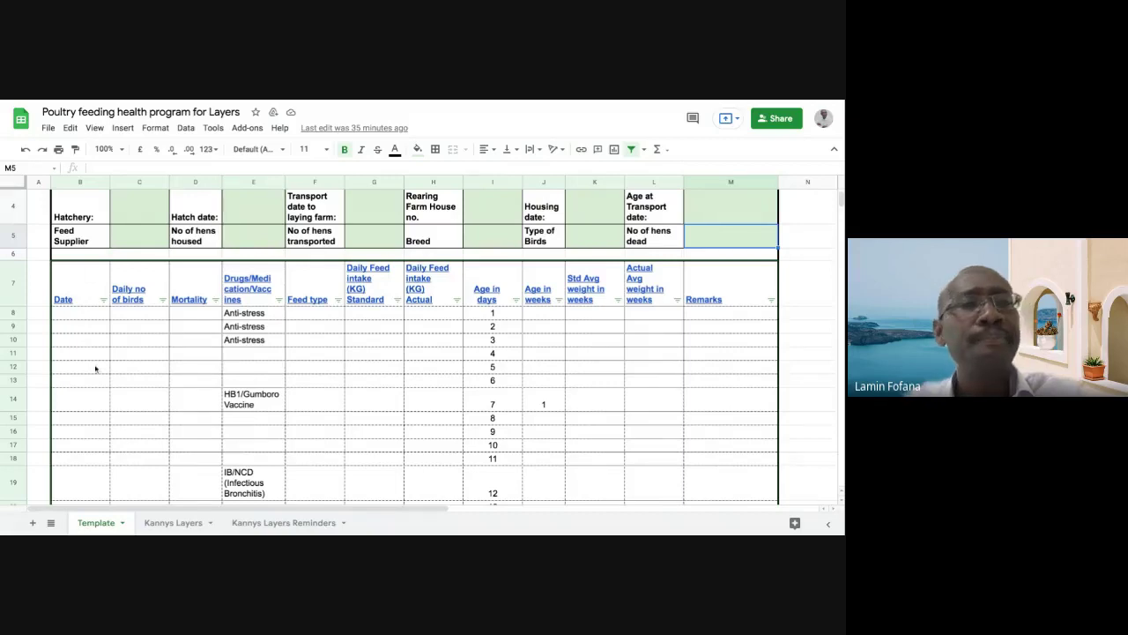
left_click(138, 326)
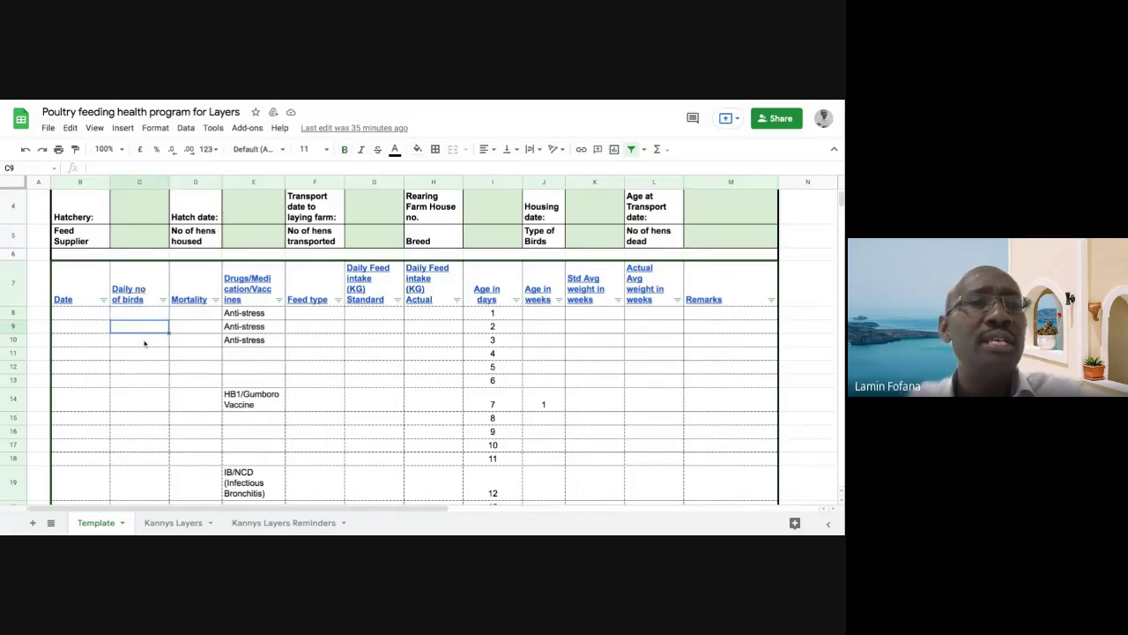
left_click(145, 344)
left_click(144, 315)
left_click(144, 330)
left_click(145, 314)
left_click(145, 328)
left_click(144, 315)
left_click(145, 329)
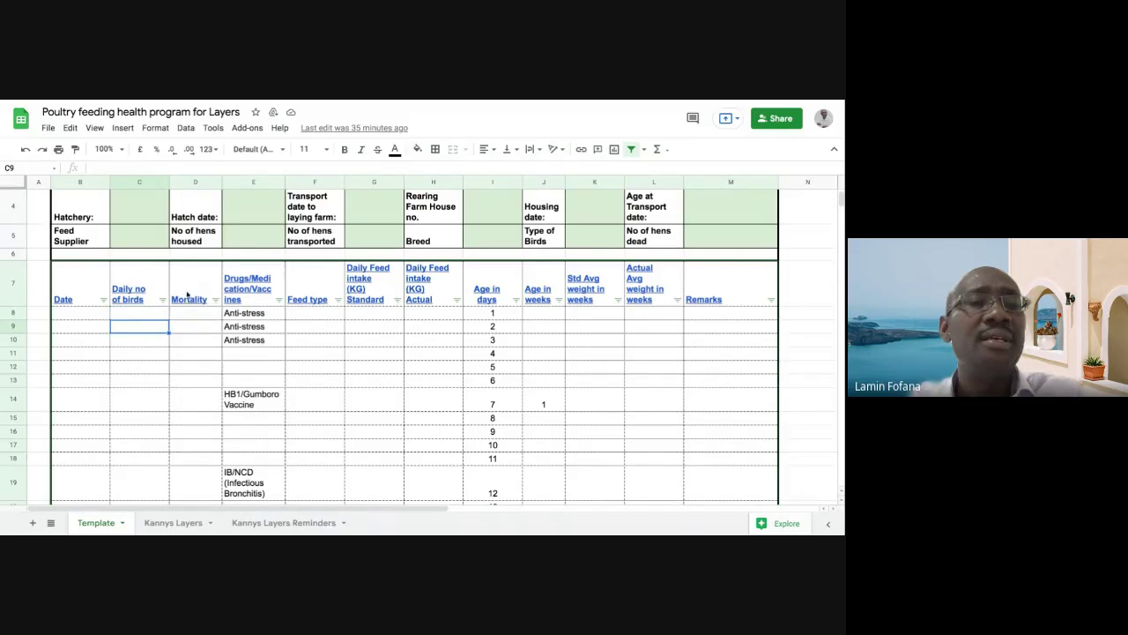
Examine the Mortality column and the Drugs/Medication/Vaccines entries from the first day to the HB1/Gumboro Vaccine.
left_click(187, 295)
left_click(193, 315)
left_click(190, 341)
left_click(247, 291)
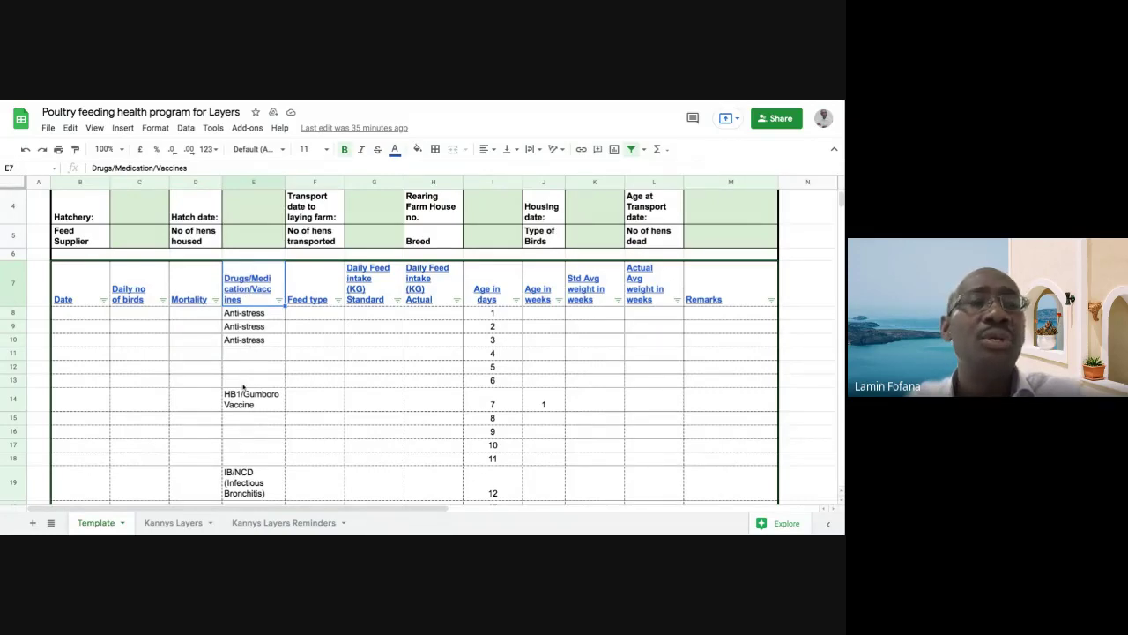
left_click(99, 319)
left_click(242, 316)
left_click(249, 330)
left_click(252, 340)
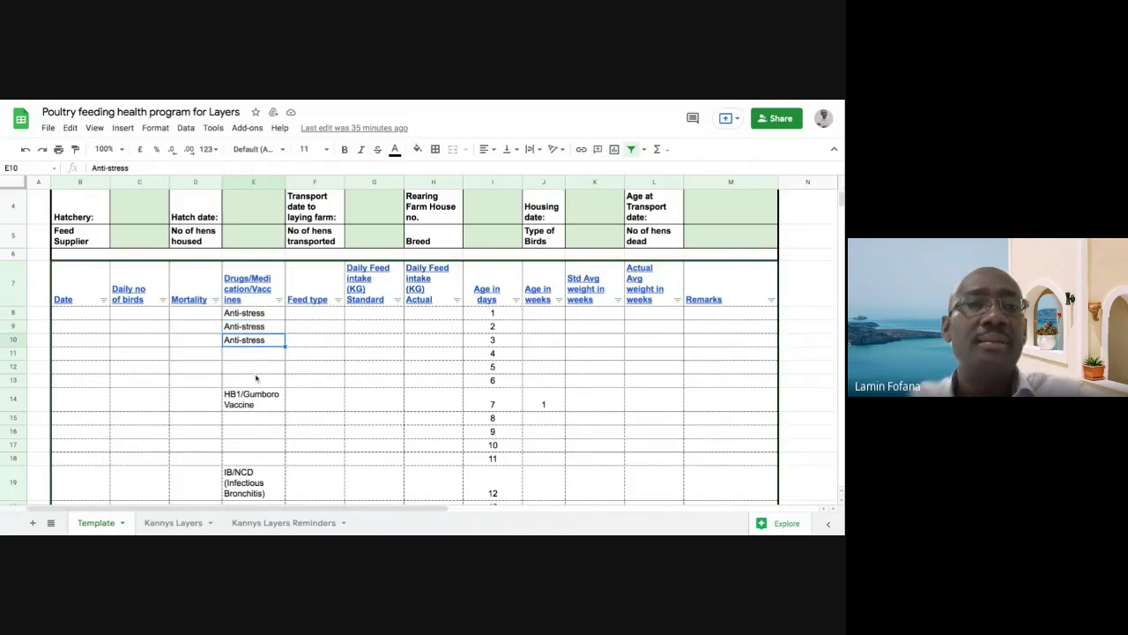
left_click(256, 385)
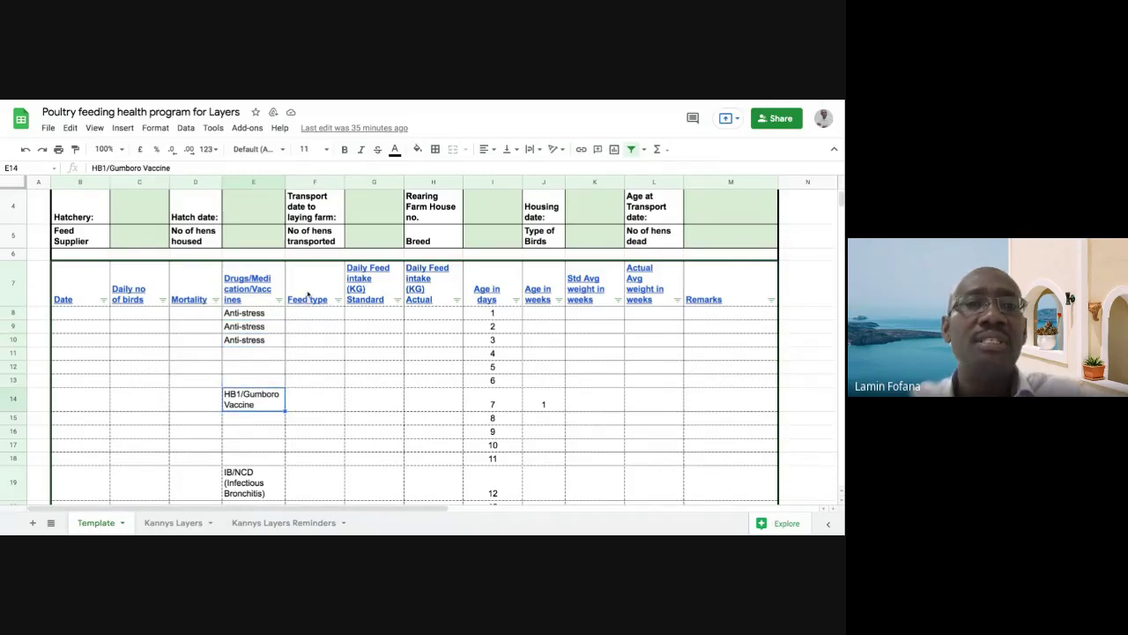
Examine the Feed type column and the first three days of the Daily Feed intake (KG) Standard column.
left_click(306, 296)
left_click(314, 314)
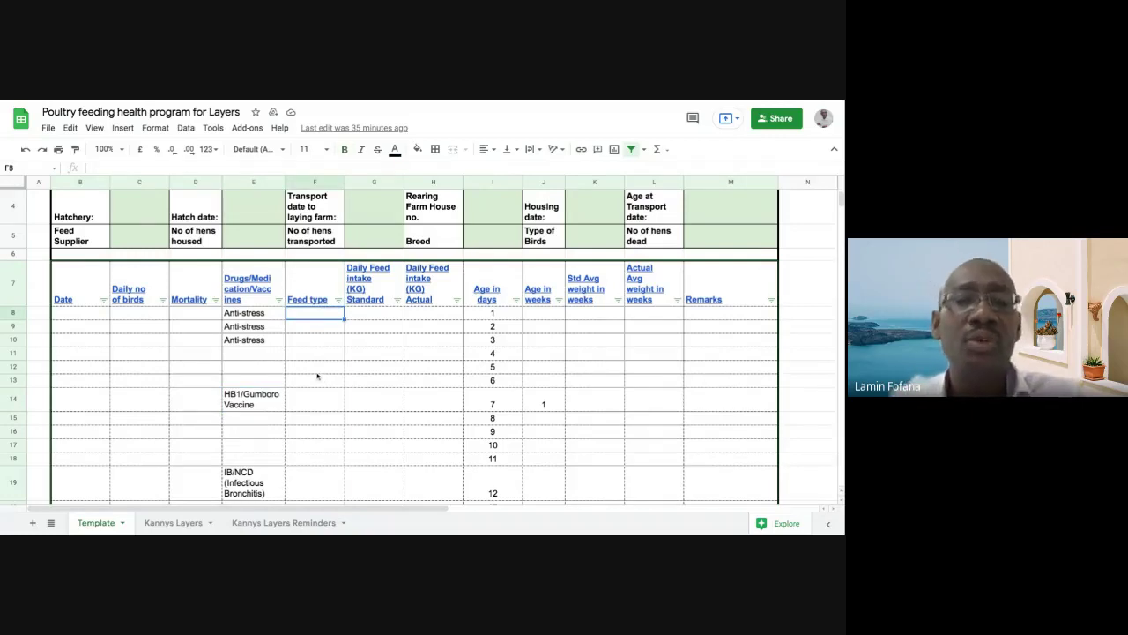
left_click(372, 289)
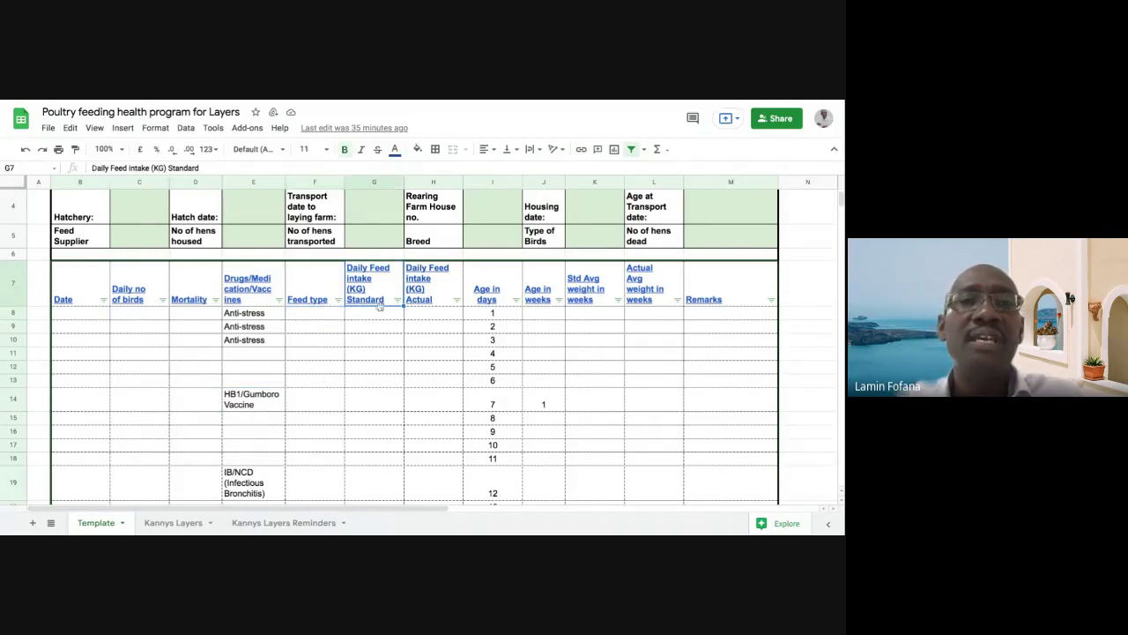
left_click(370, 318)
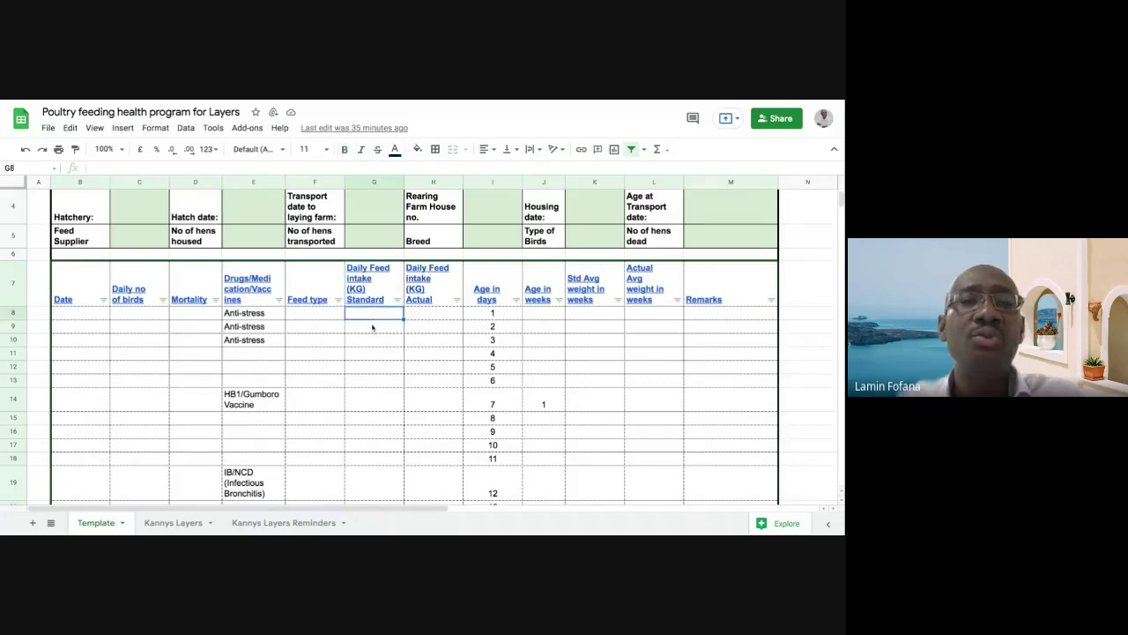
left_click(373, 329)
left_click(371, 342)
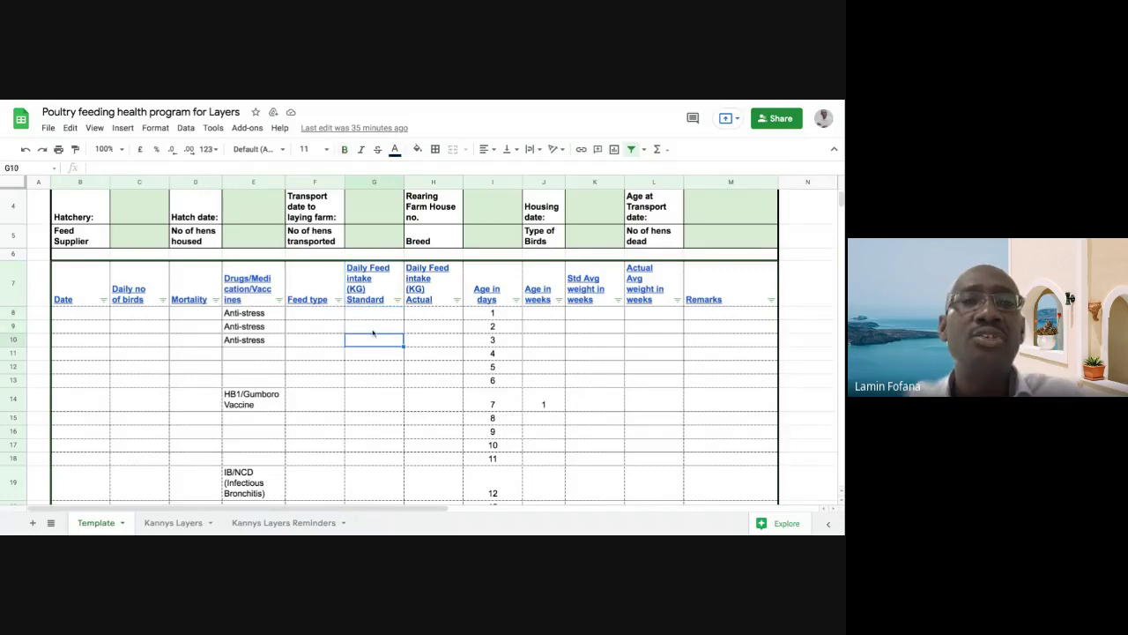
left_click(372, 326)
left_click(367, 317)
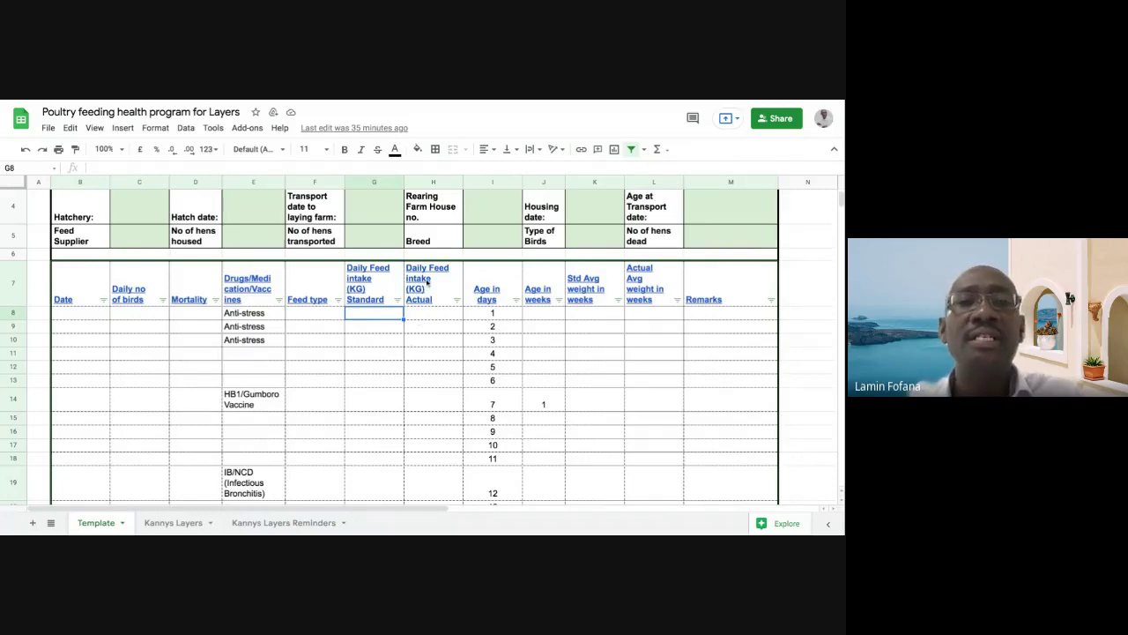
Compare the Daily Feed intake (KG) Actual column with the Standard column, and view the Age in days column.
left_click(428, 288)
left_click(426, 322)
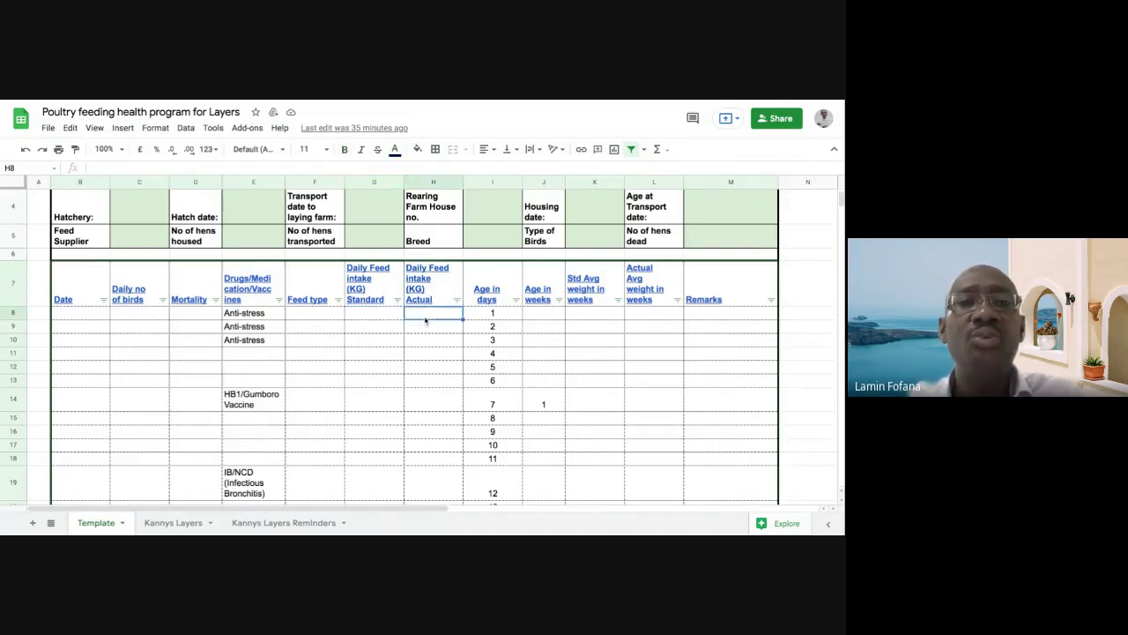
left_click(368, 295)
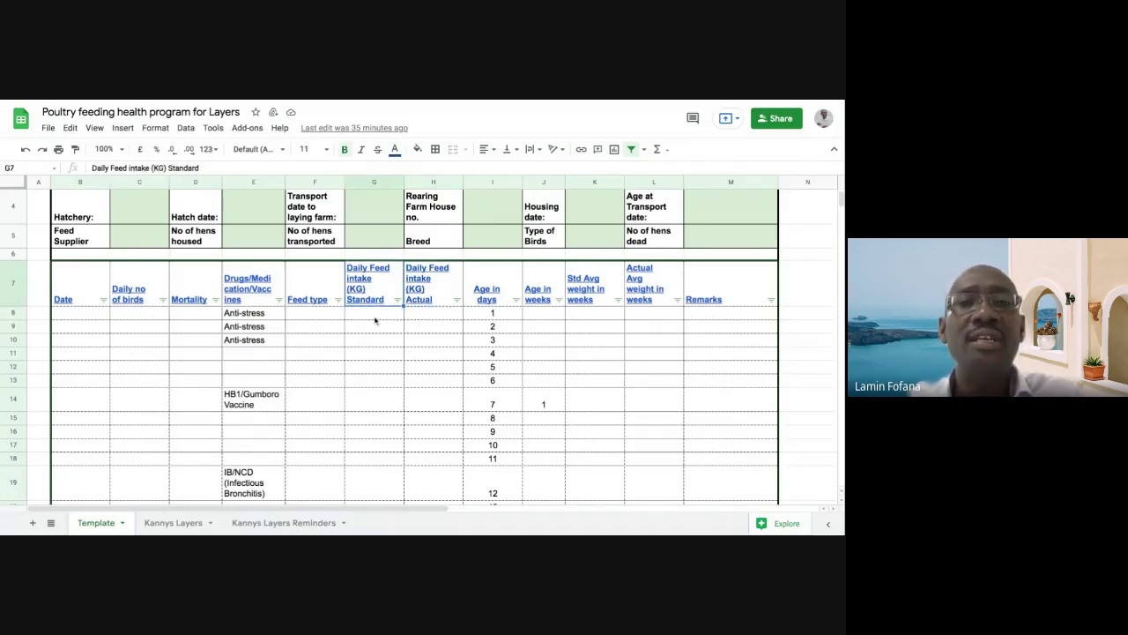
left_click(430, 315)
left_click(430, 329)
left_click(429, 317)
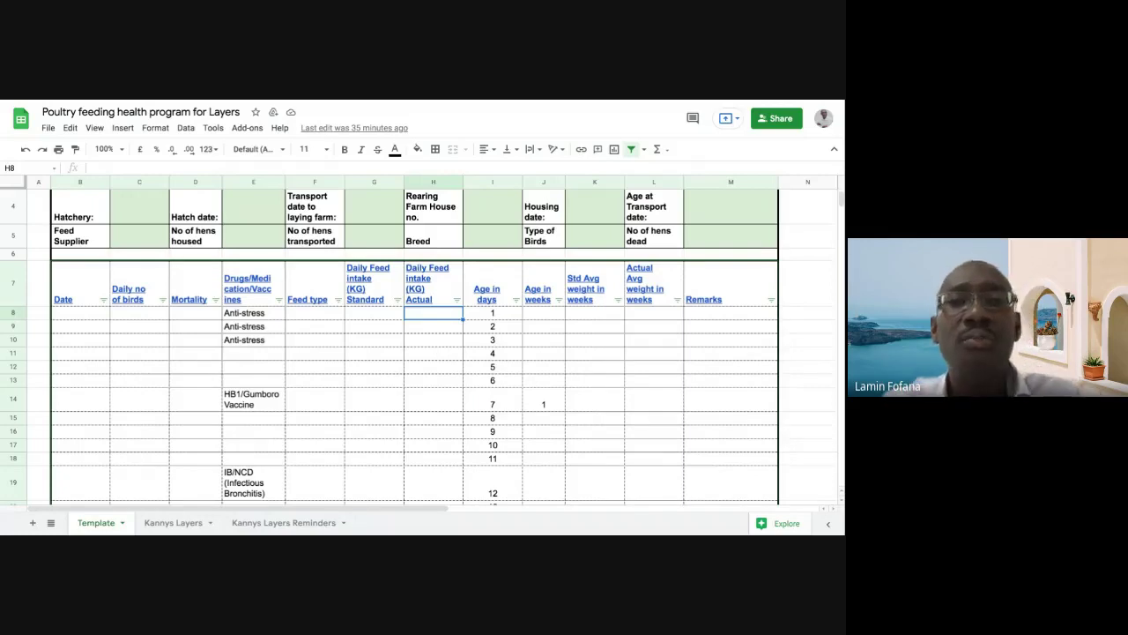
left_click(487, 284)
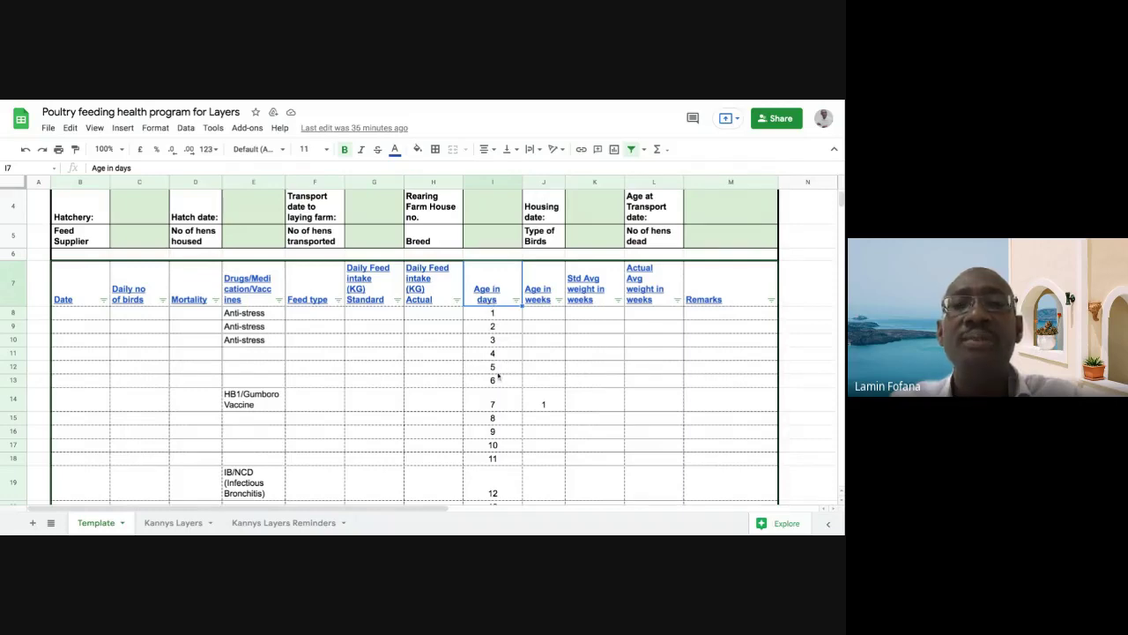
Compare the Age in weeks column with the Age in days column over the first seven days.
left_click(546, 320)
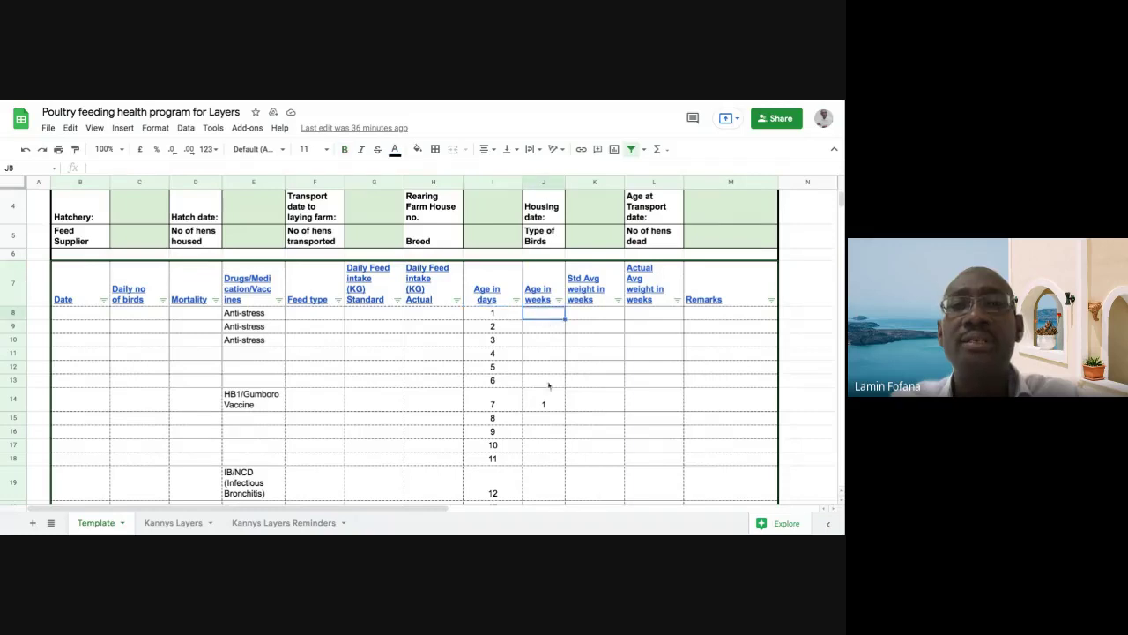
left_click(499, 313)
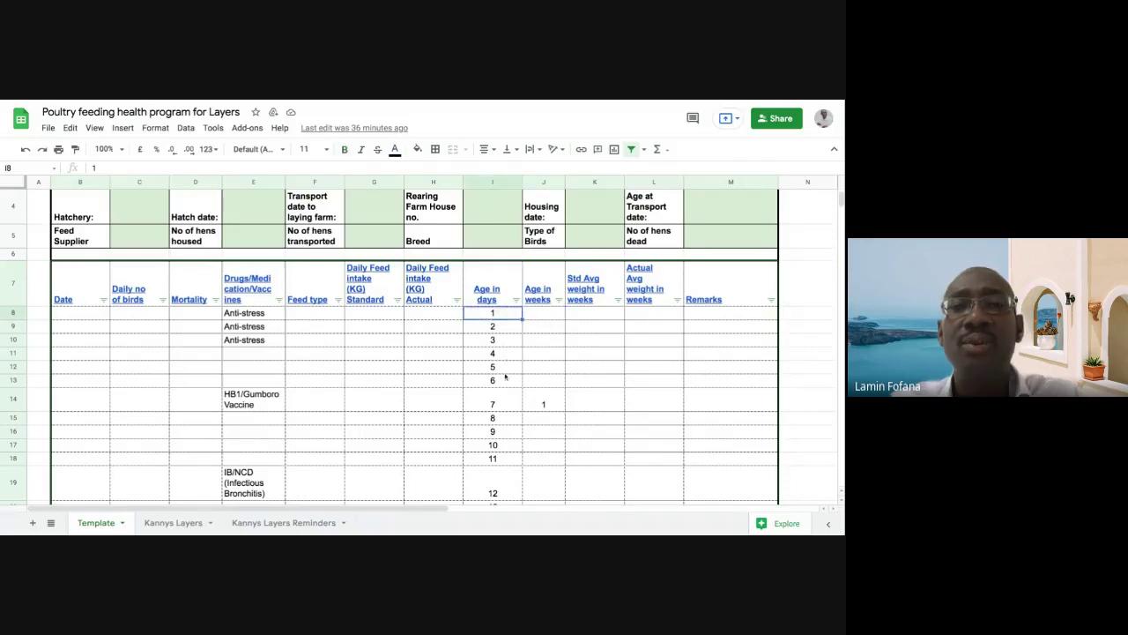
left_click(543, 404)
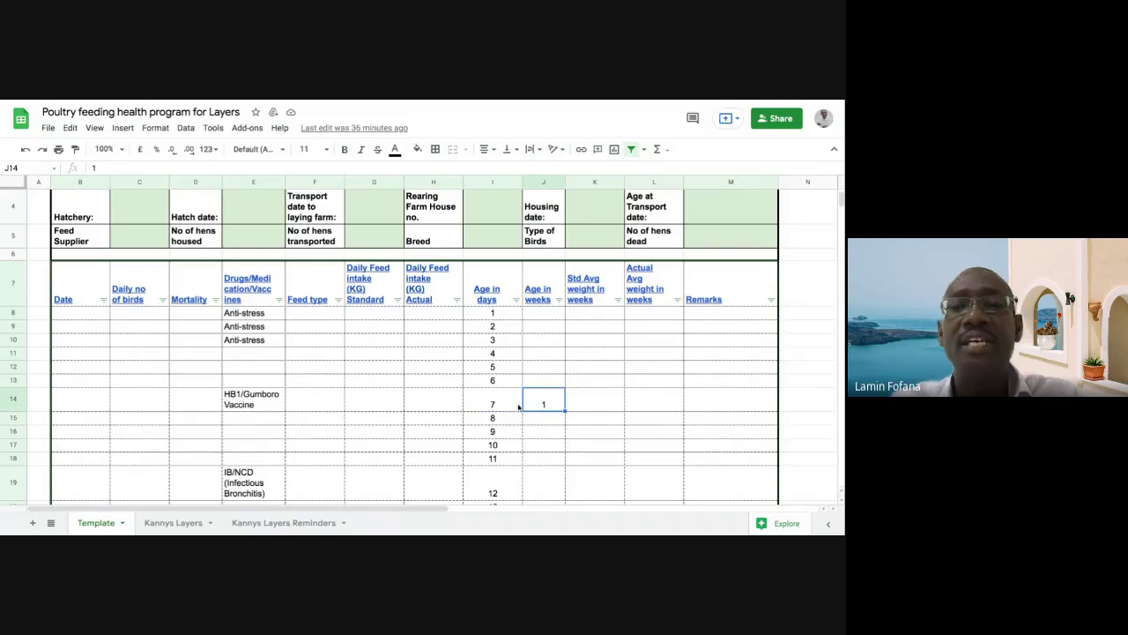
Examine the Std Avg weight in weeks column and its first daily rows in the log table.
left_click(589, 293)
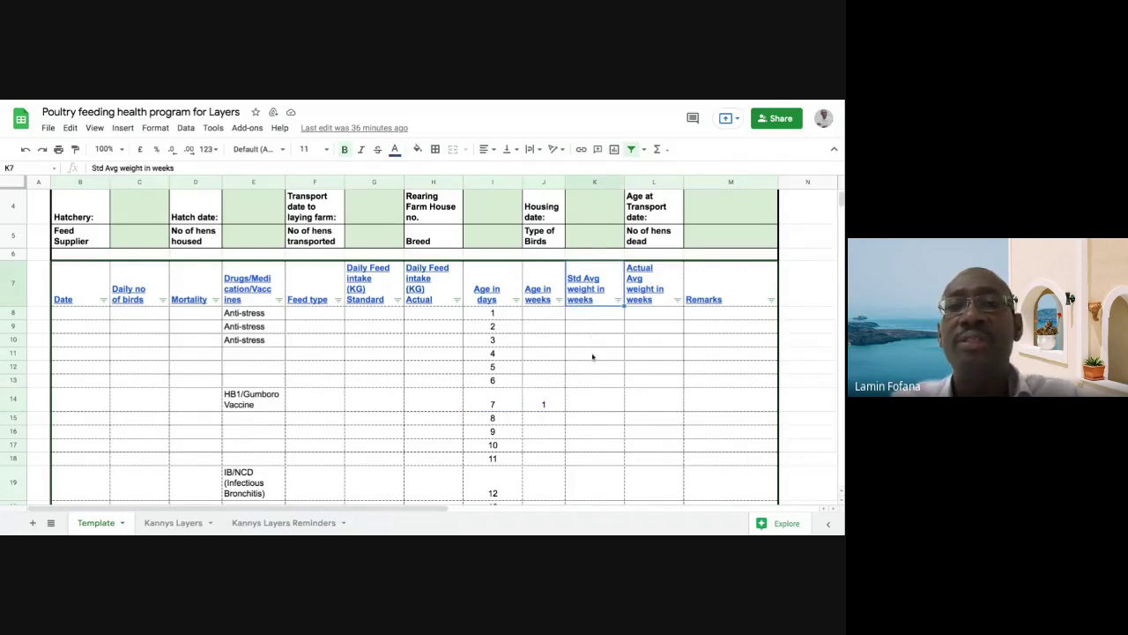
left_click(590, 320)
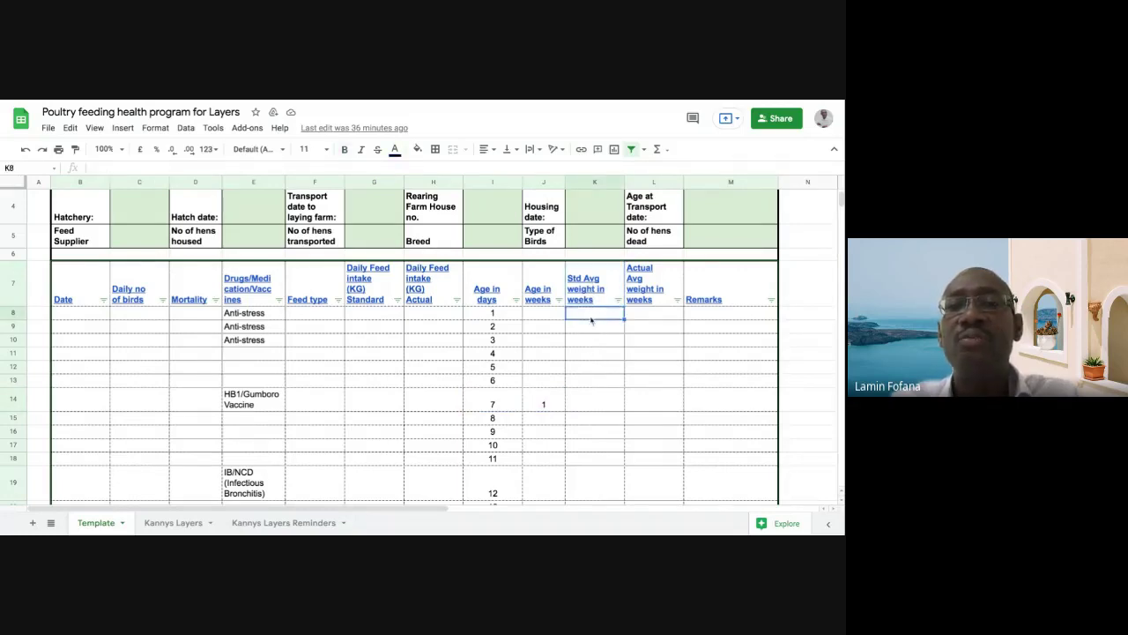
left_click(640, 300)
left_click(588, 315)
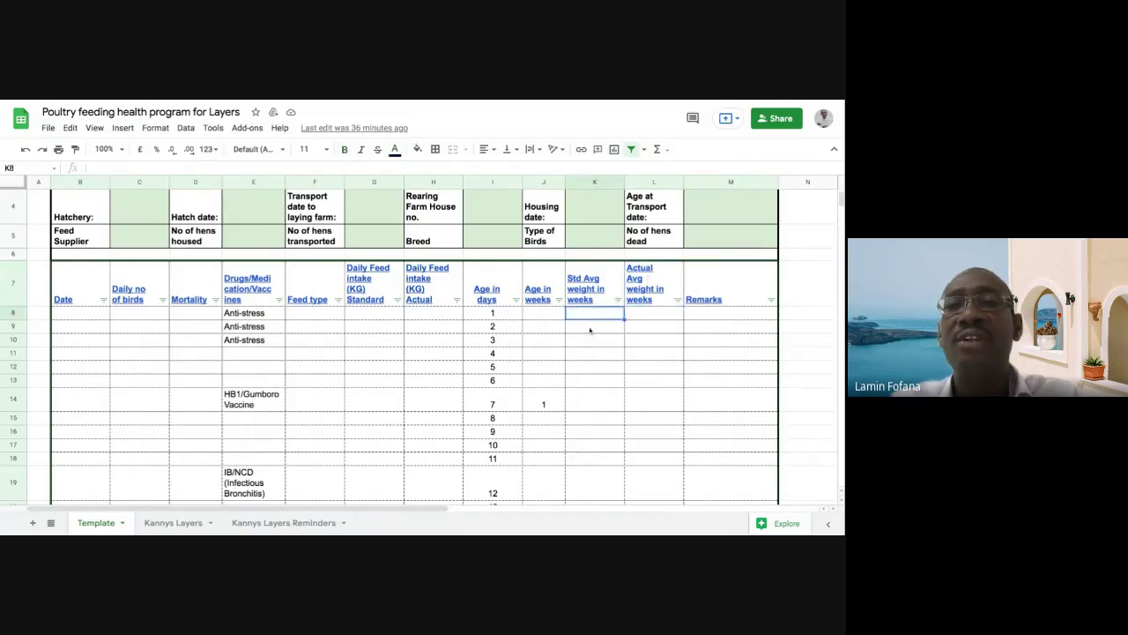
left_click(572, 330)
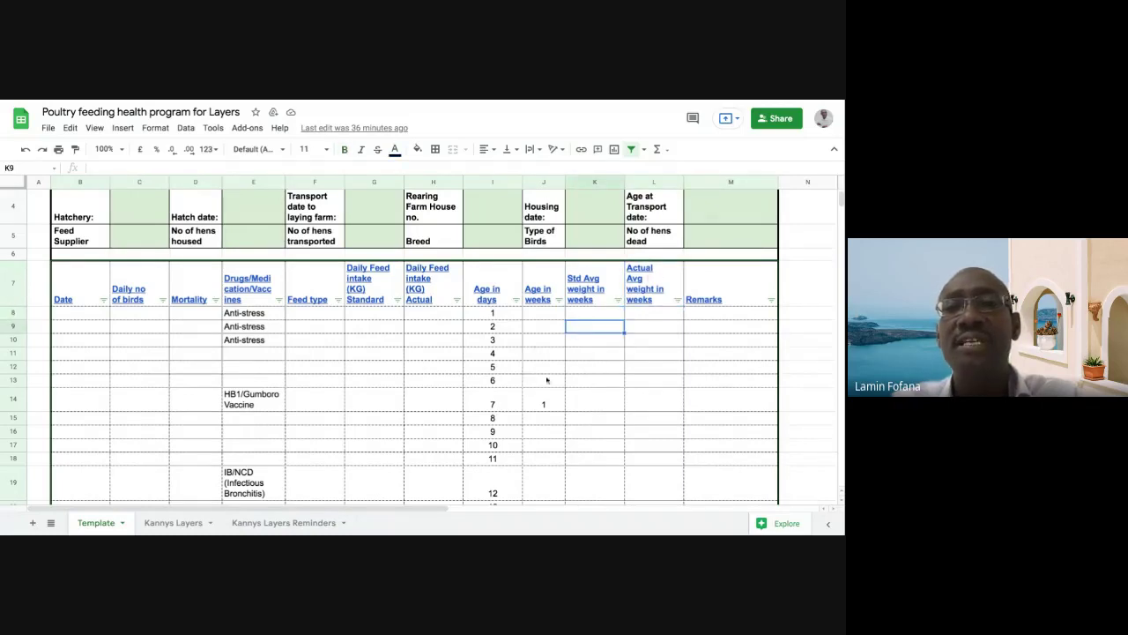
left_click(598, 370)
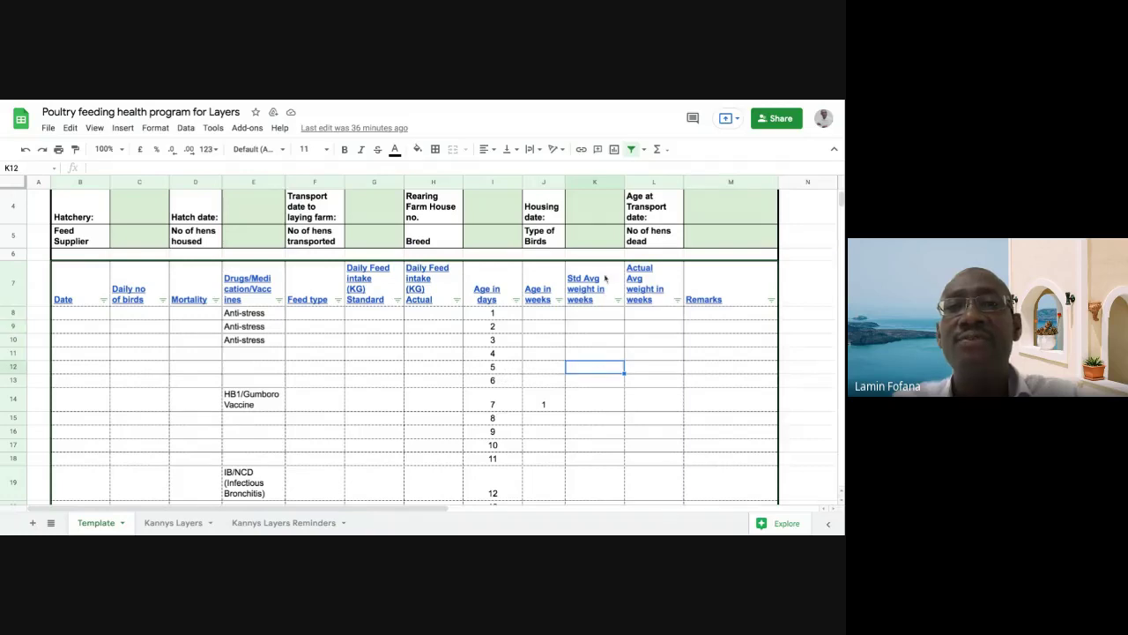
Compare the Actual Avg weight in weeks column with the standard weight column on day 5, and view the Remarks column.
left_click(638, 369)
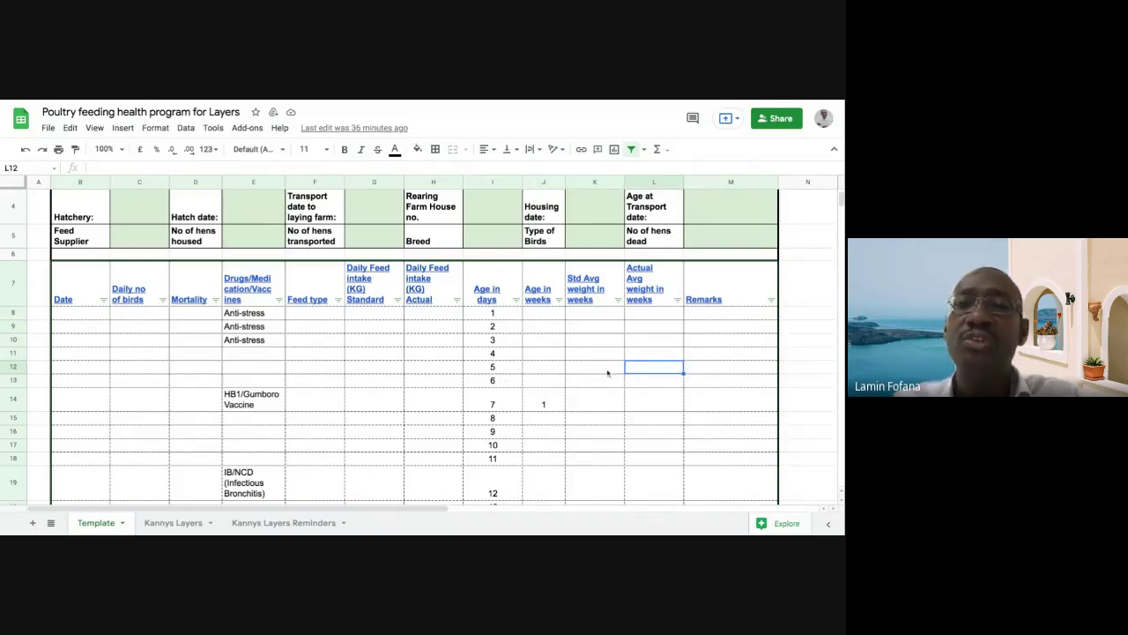
left_click(608, 373)
left_click(643, 373)
left_click(611, 376)
left_click(643, 370)
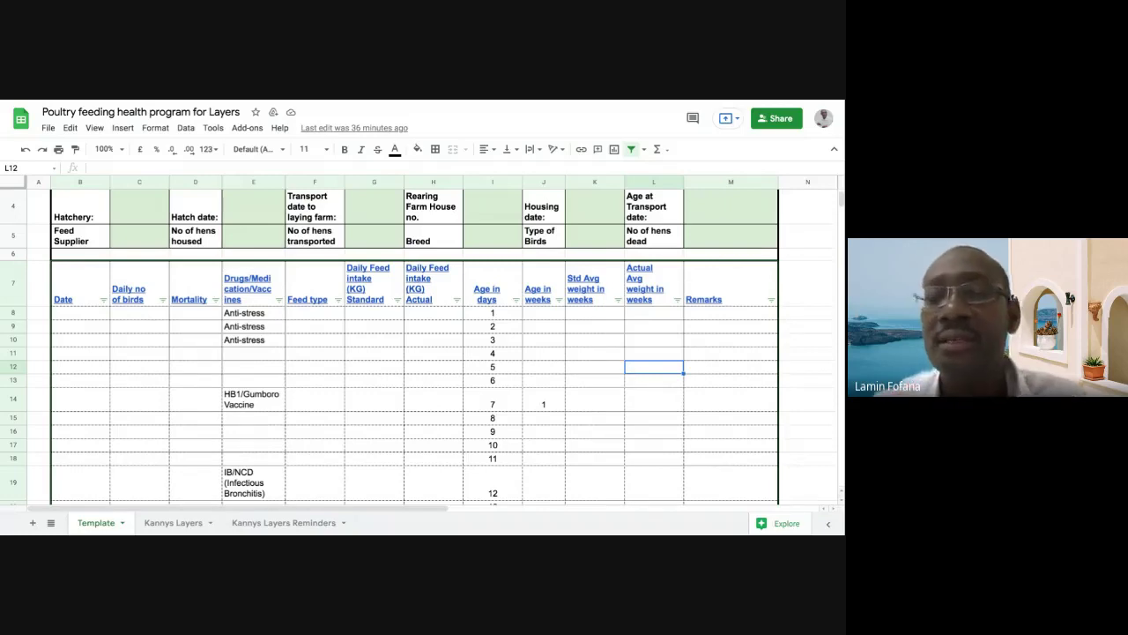
left_click(702, 371)
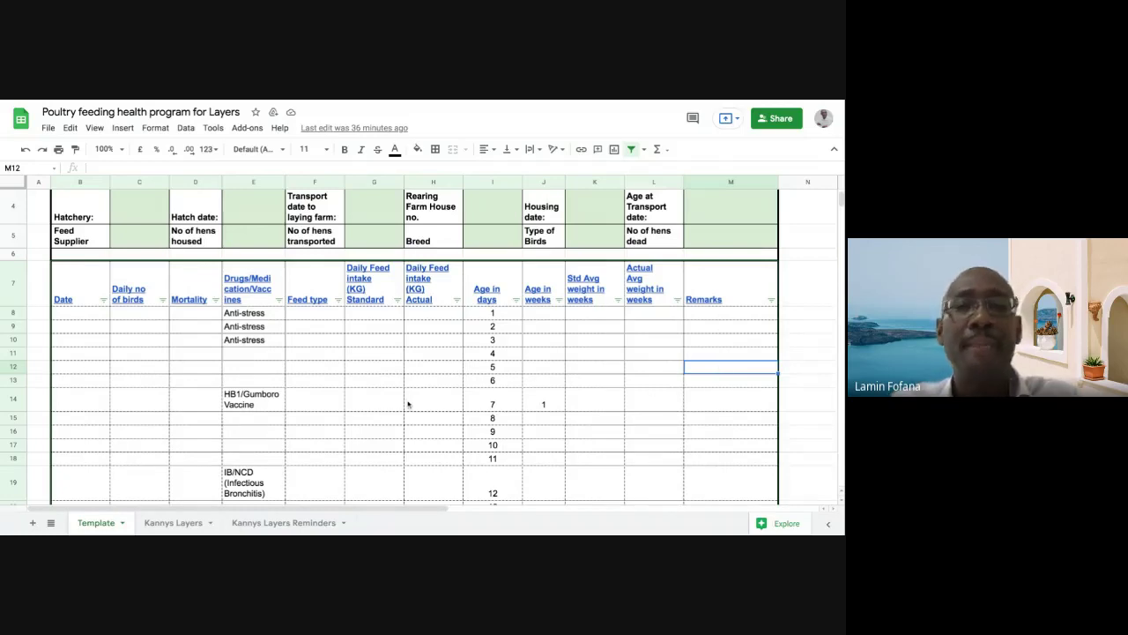
Check the Anti-stress entries in the Drugs/Medication/Vaccines column against the first three days of age.
scroll(382, 402, "down", 3)
scroll(382, 403, "up", 3)
scroll(381, 402, "down", 5)
scroll(382, 403, "up", 3)
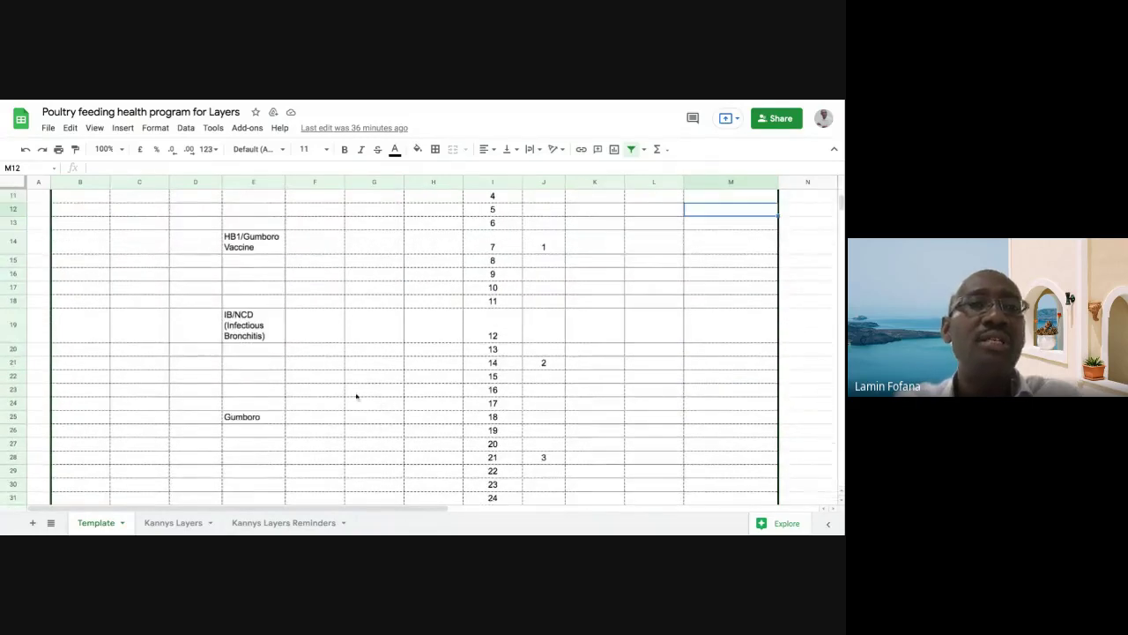
scroll(338, 382, "up", 2)
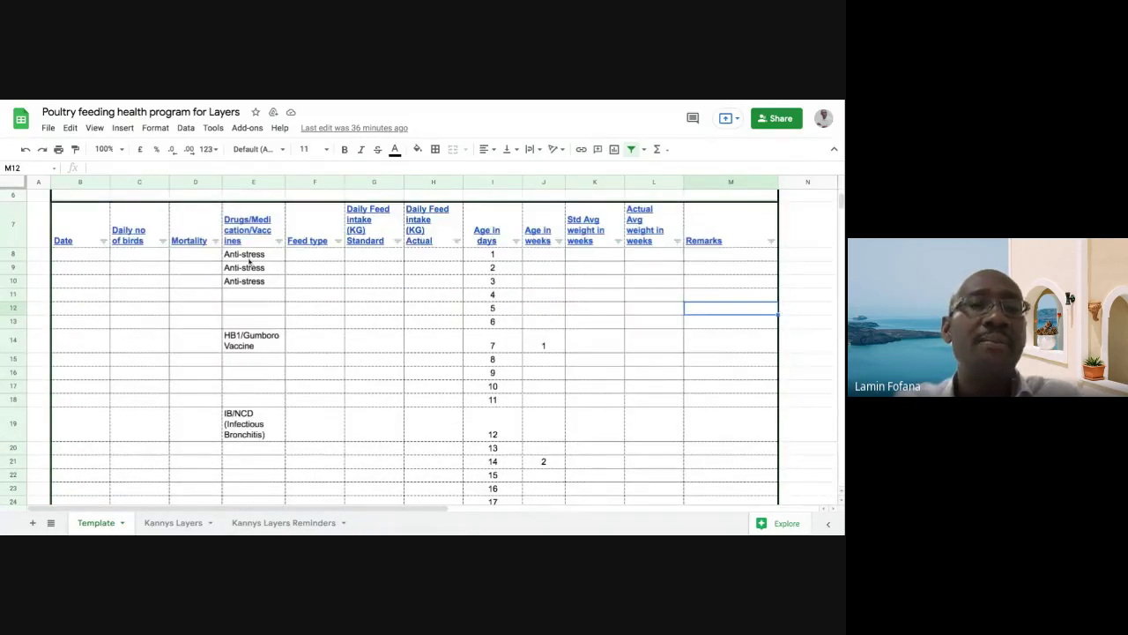
left_click(250, 265)
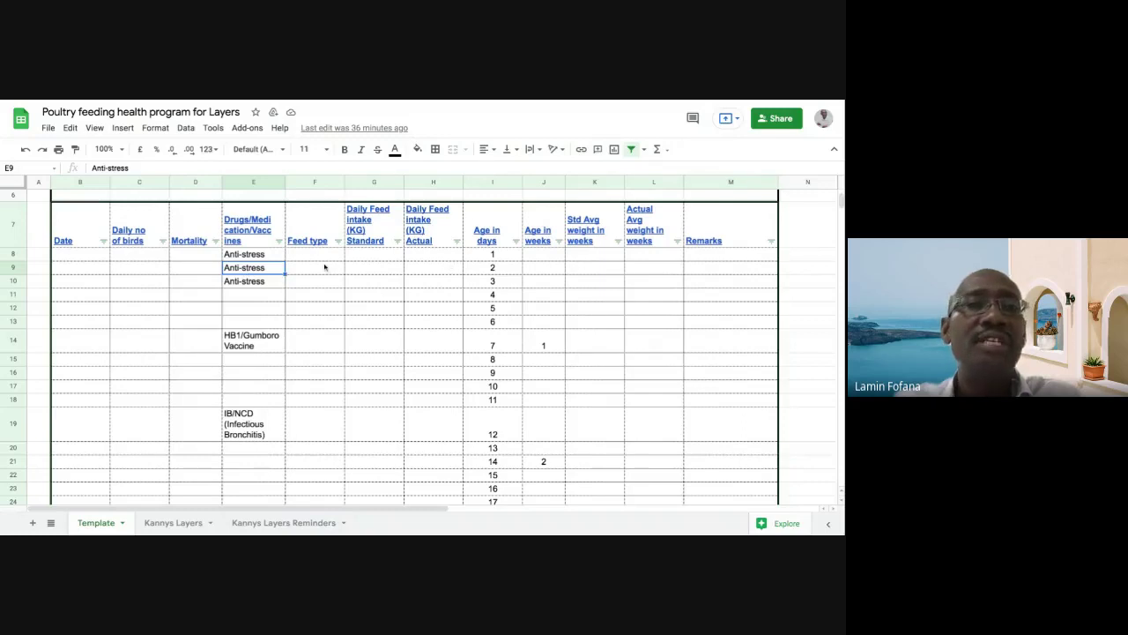
left_click(509, 264)
left_click(510, 283)
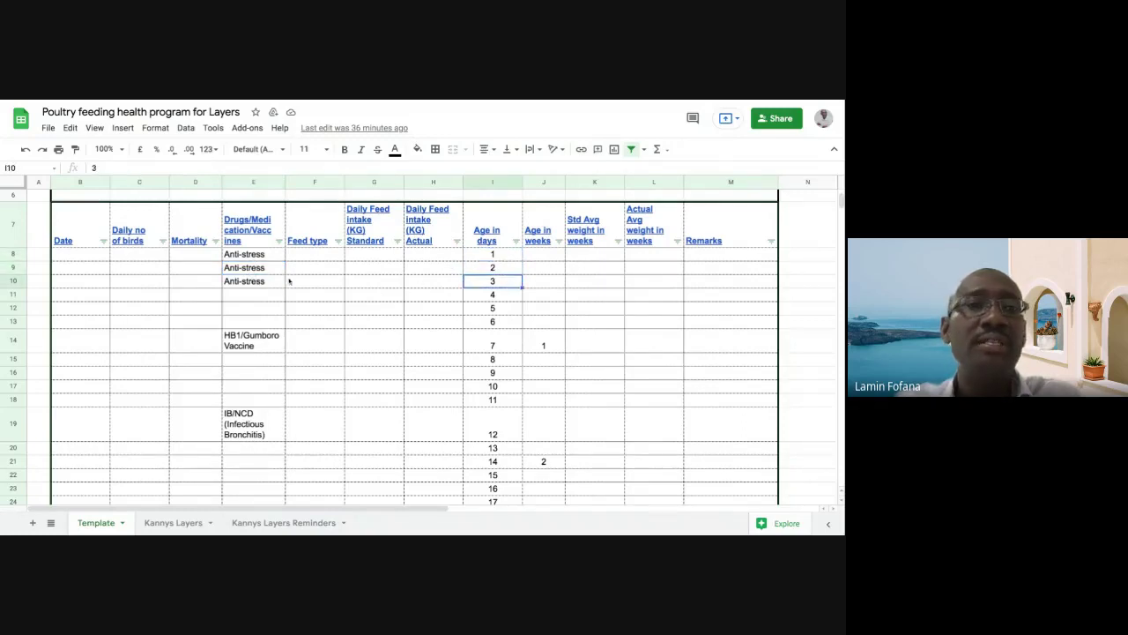
Check the HB1/Gumboro Vaccine and IB/NCD (Infectious Bronchitis) entries against their ages in days.
left_click(471, 343)
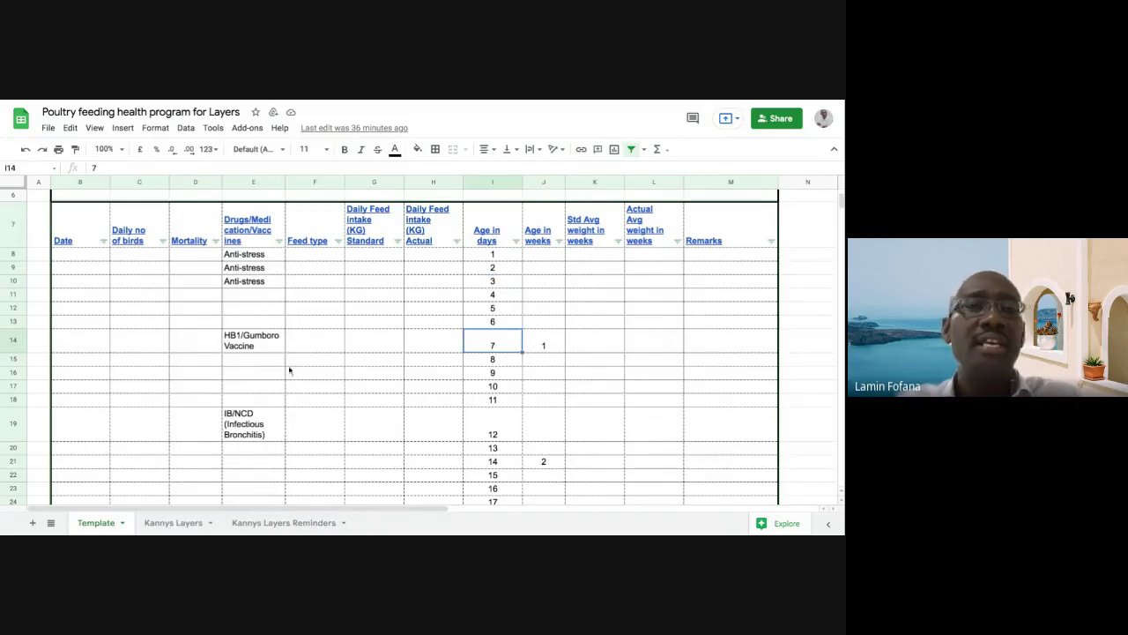
left_click(248, 347)
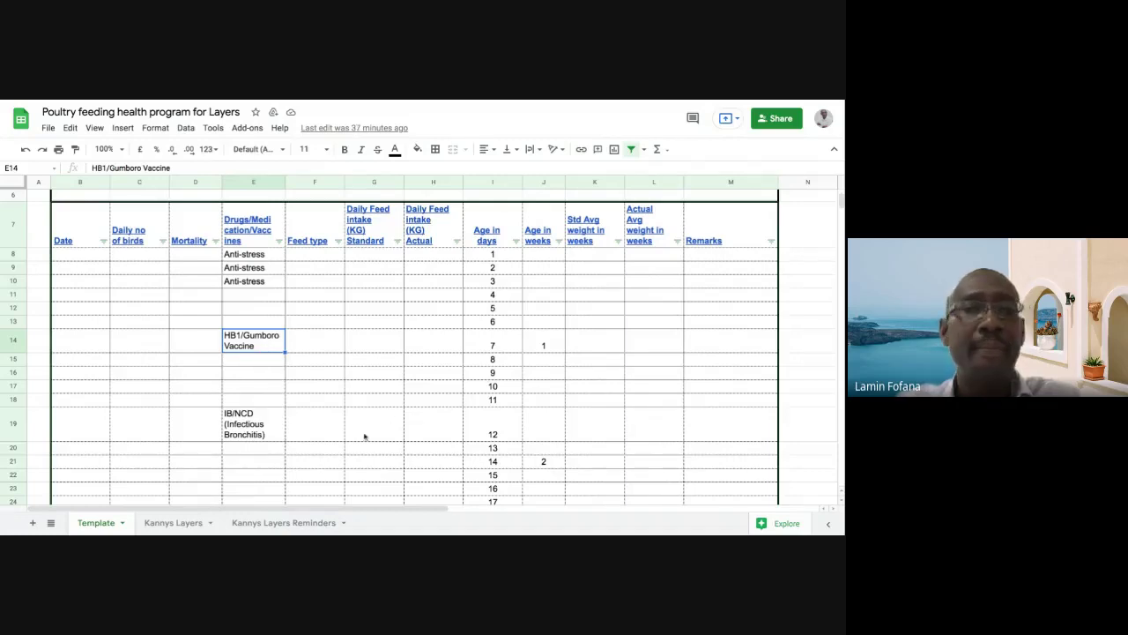
left_click(253, 429)
left_click(486, 426)
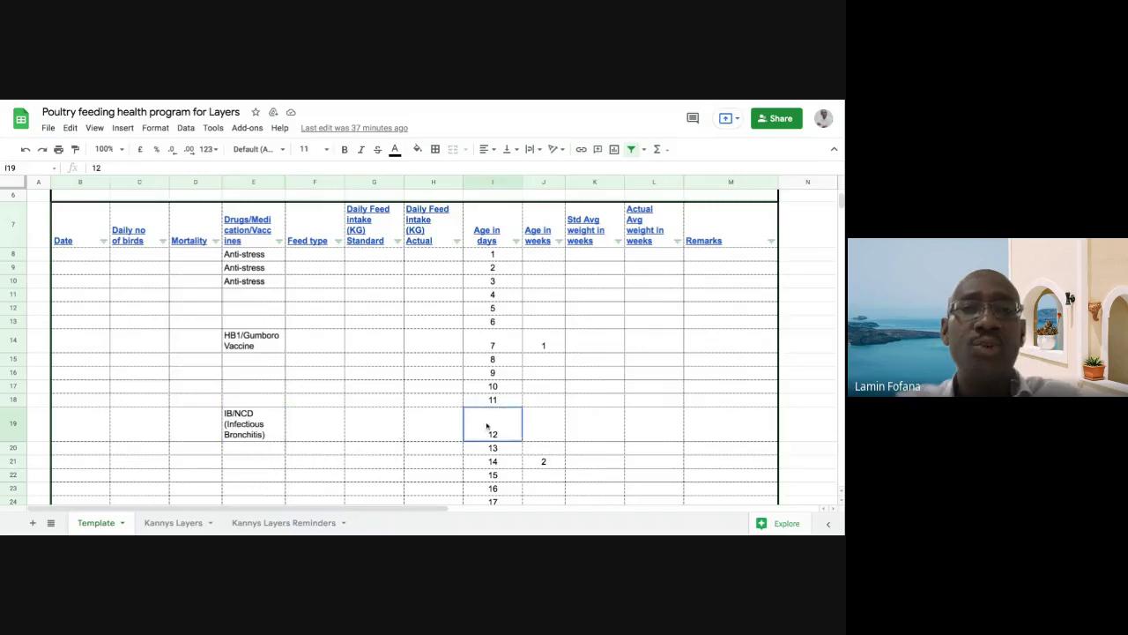
Examine the Gumboro and Lasota + Gumboro entries further down the Drugs/Medication/Vaccines column.
scroll(309, 410, "down", 5)
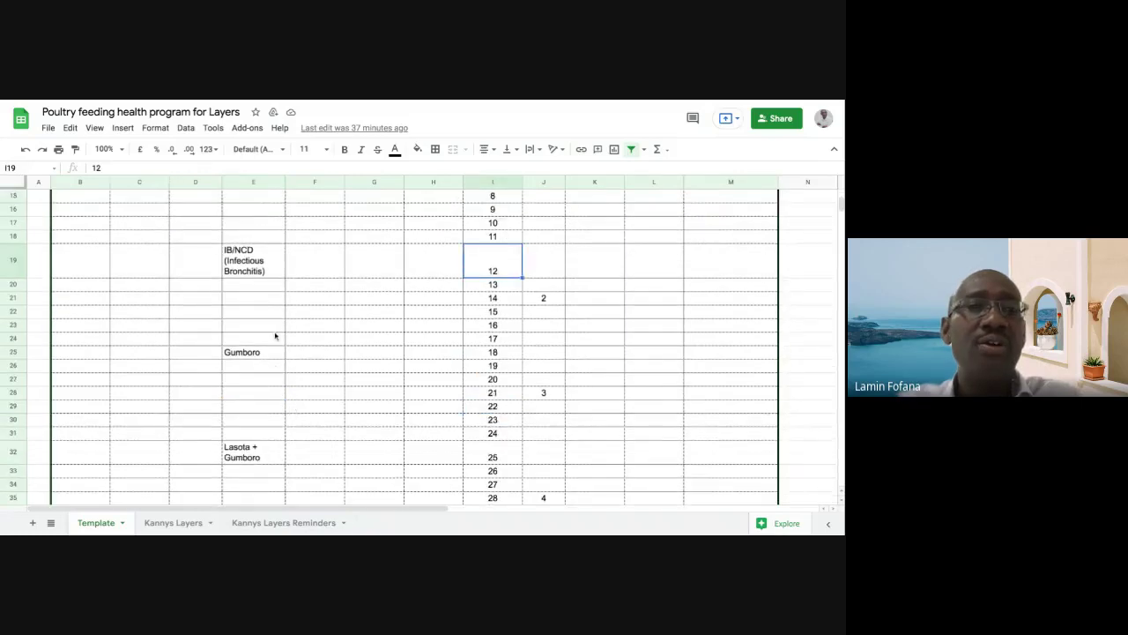
scroll(275, 336, "down", 3)
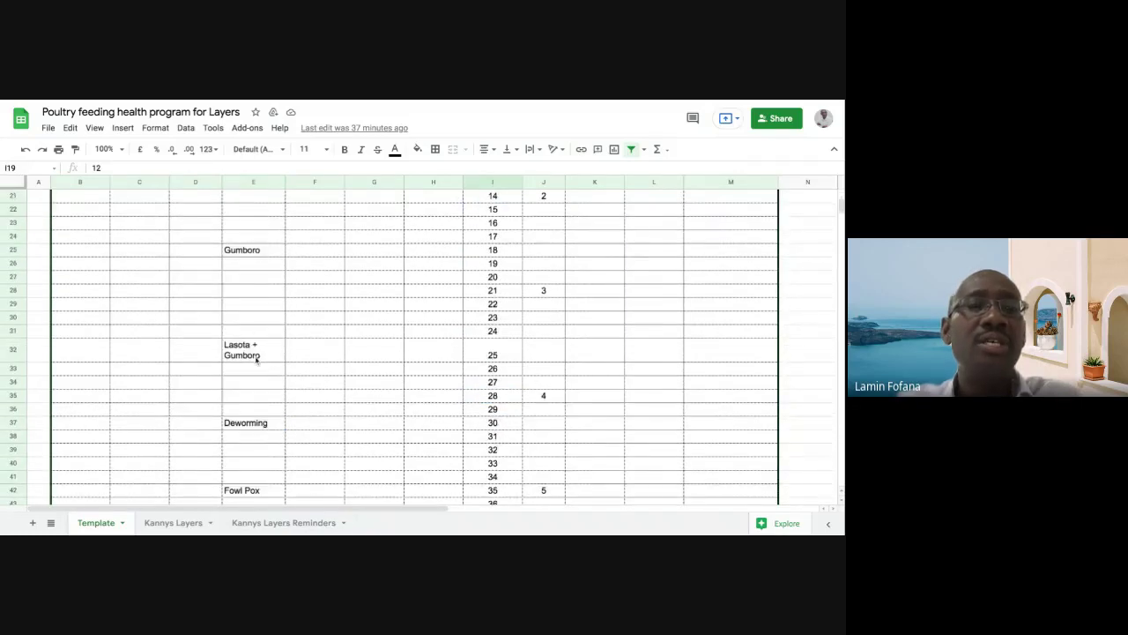
left_click(256, 356)
scroll(337, 365, "down", 3)
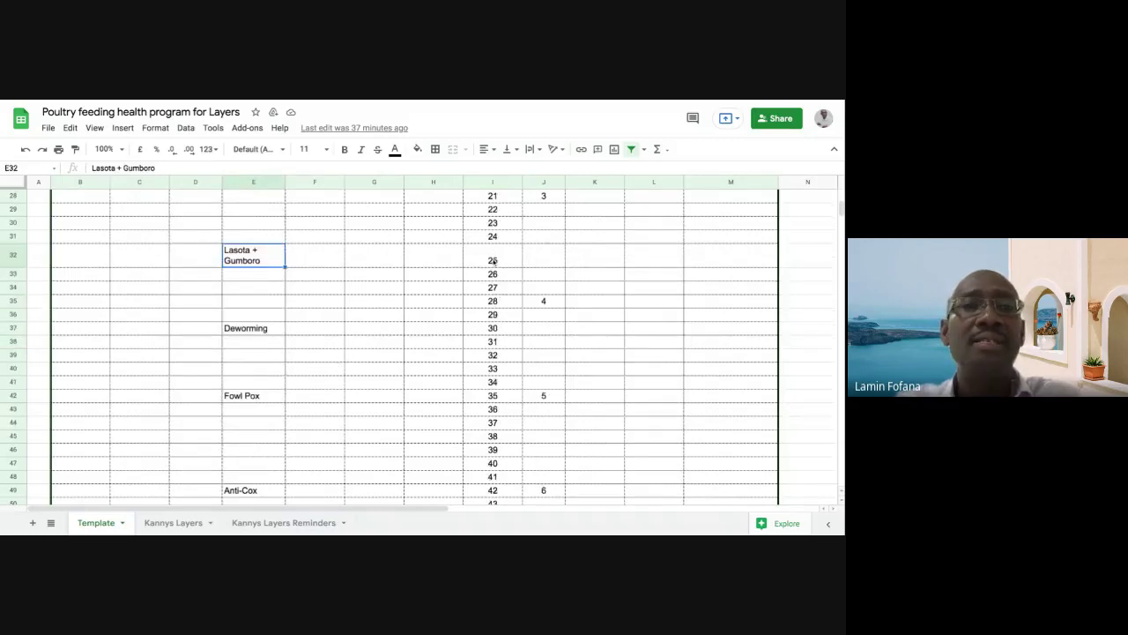
Check the first Deworming and Fowl Pox entries against their ages in days.
left_click(247, 330)
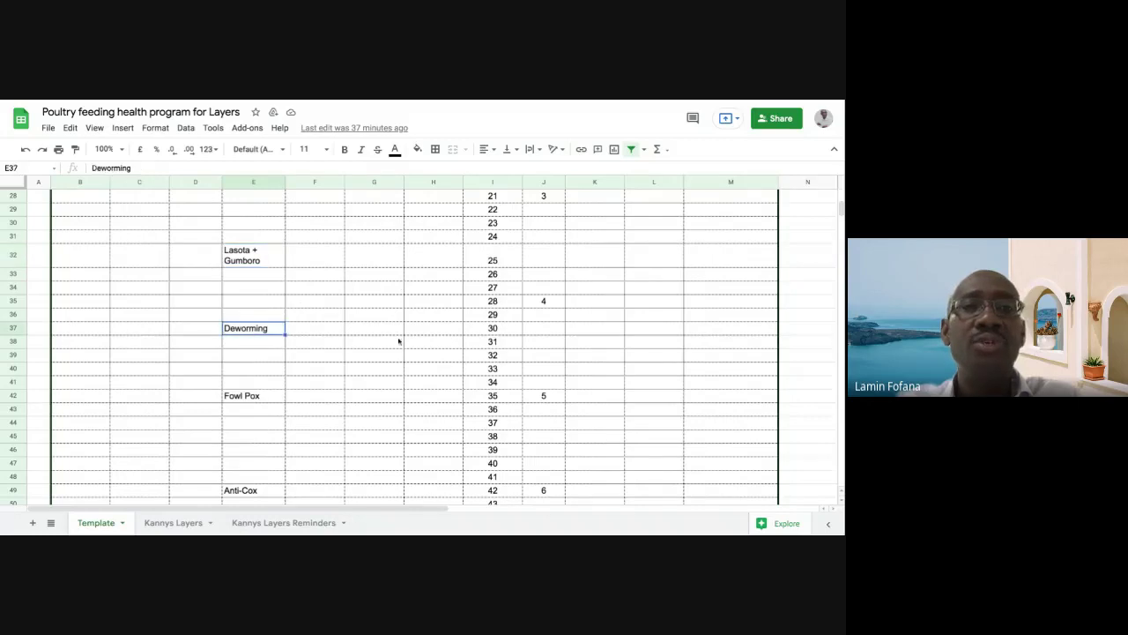
left_click(487, 329)
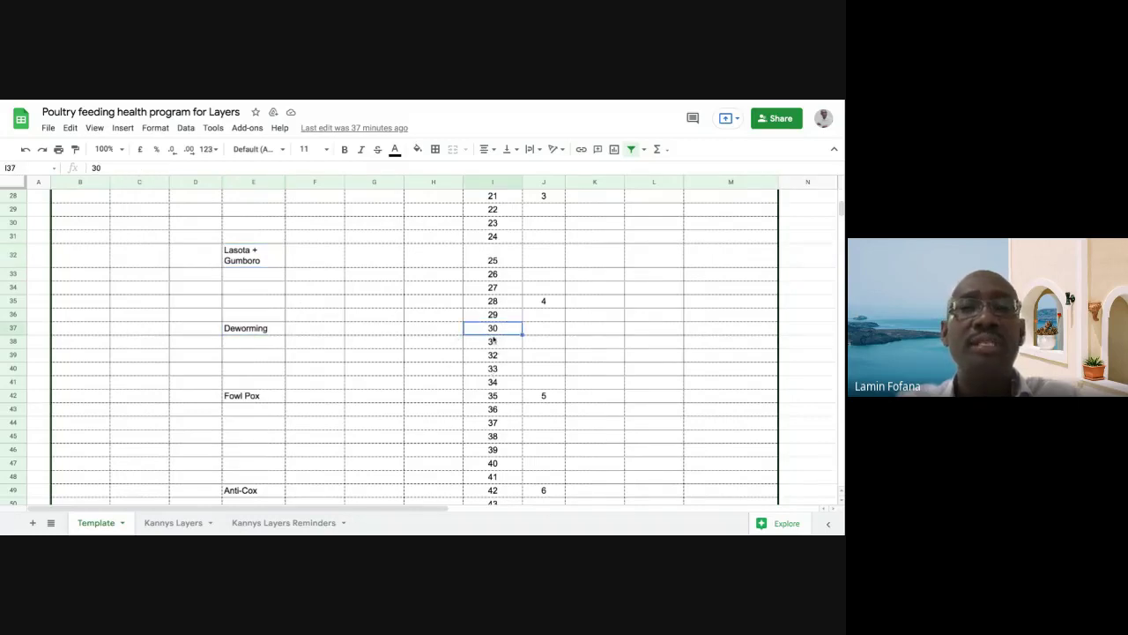
scroll(463, 362, "down", 2)
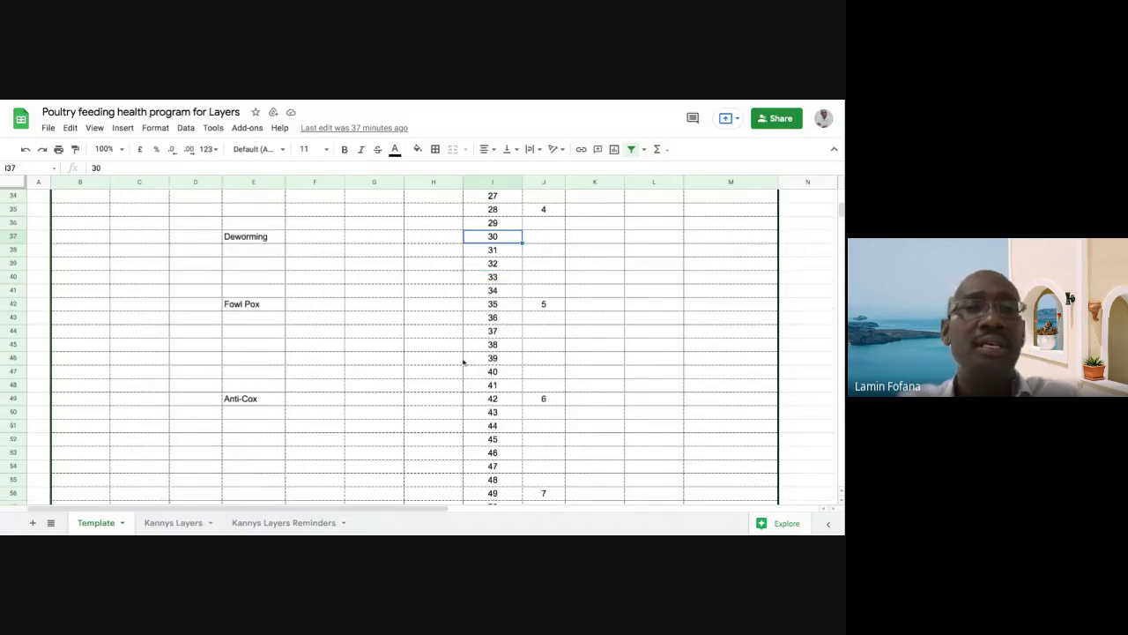
left_click(247, 305)
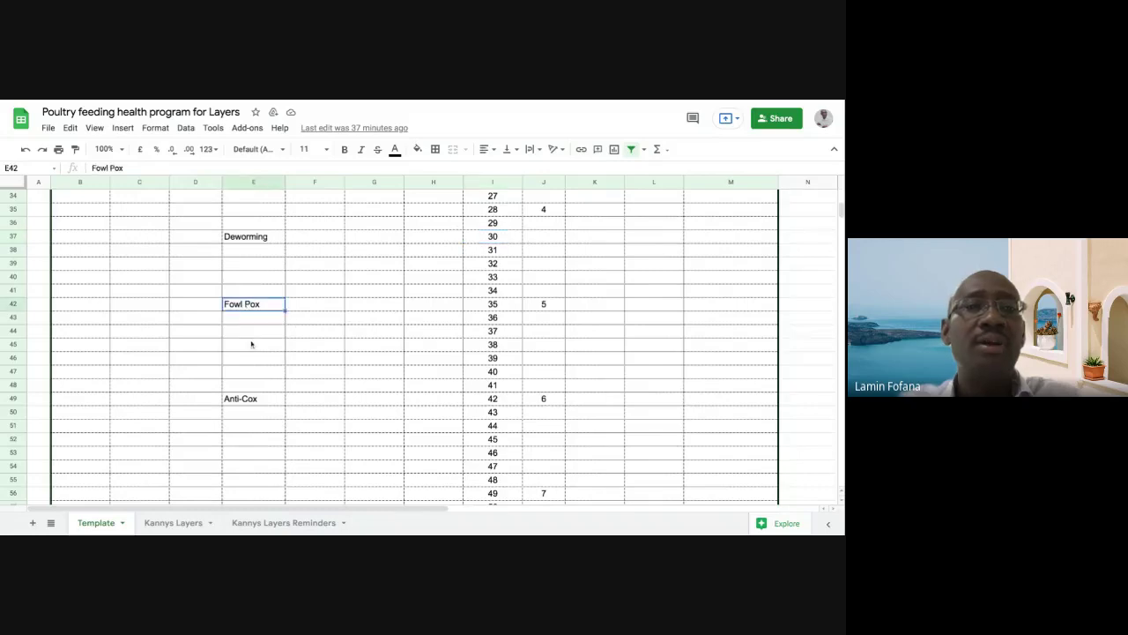
left_click(490, 305)
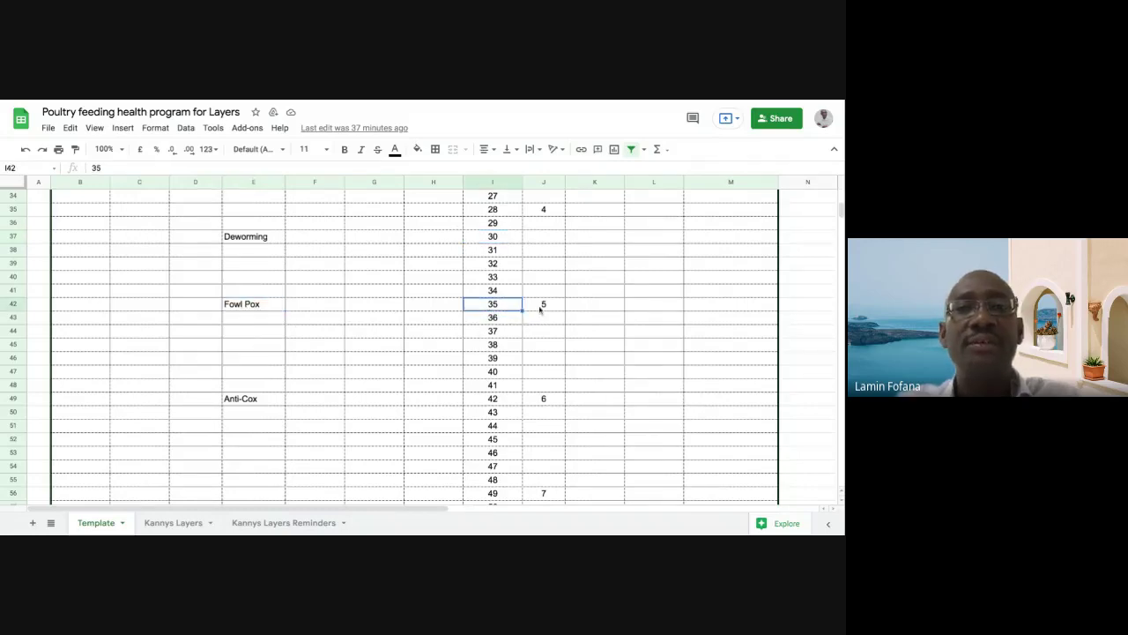
Review the rest of the medication schedule down to the table's last row and examine its Age in weeks entry.
scroll(387, 380, "down", 2)
scroll(388, 380, "down", 12)
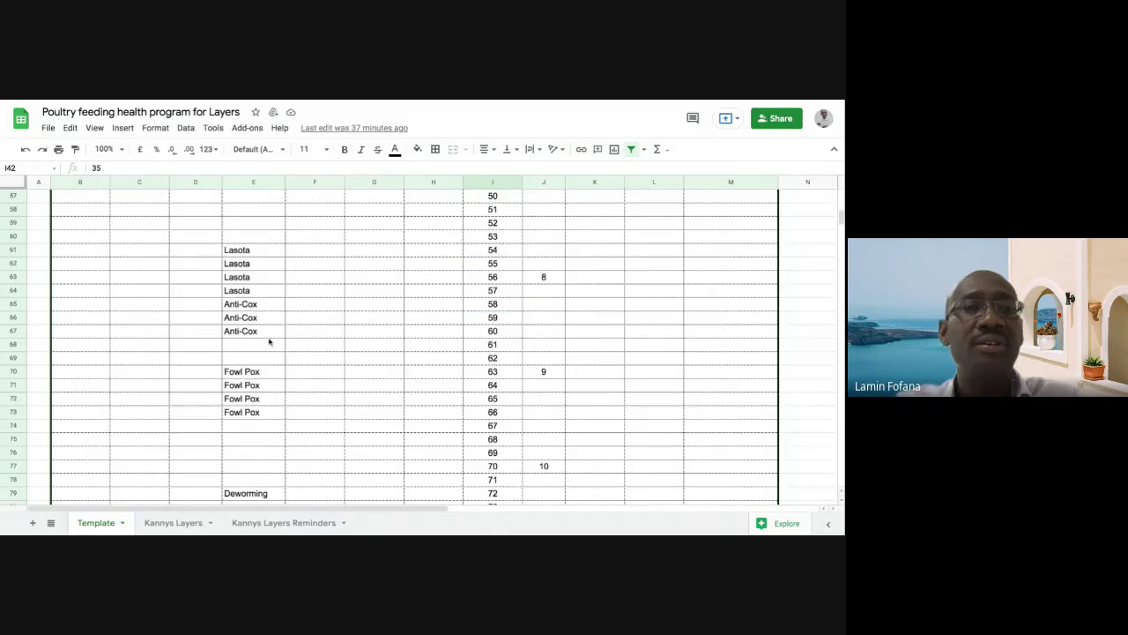
scroll(275, 348, "down", 20)
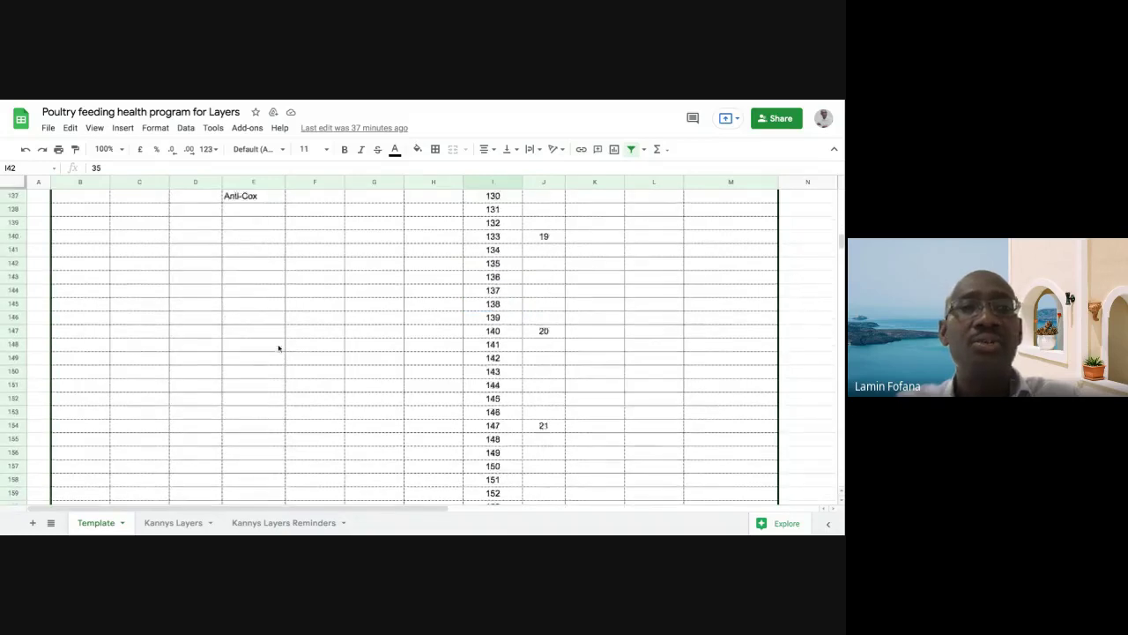
scroll(280, 350, "down", 20)
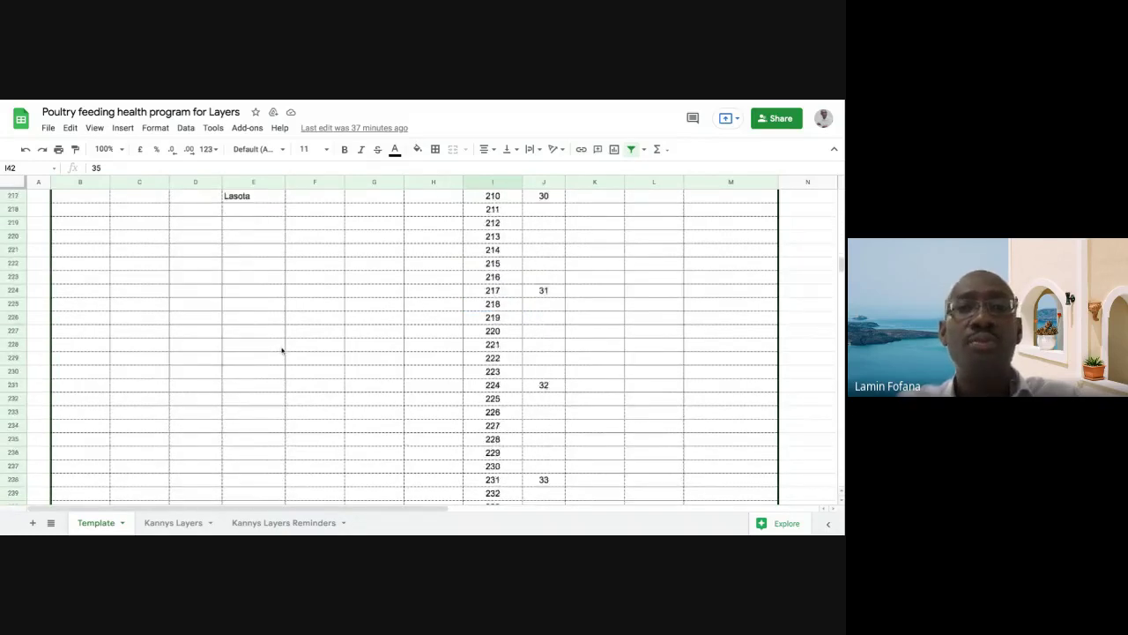
scroll(282, 351, "down", 20)
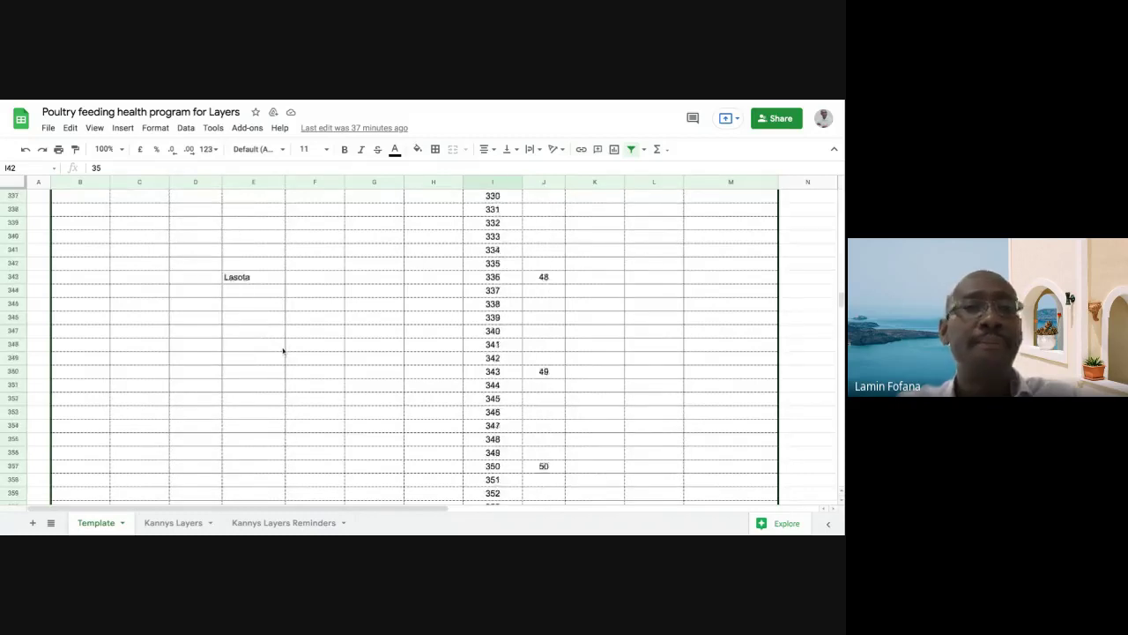
scroll(284, 353, "down", 20)
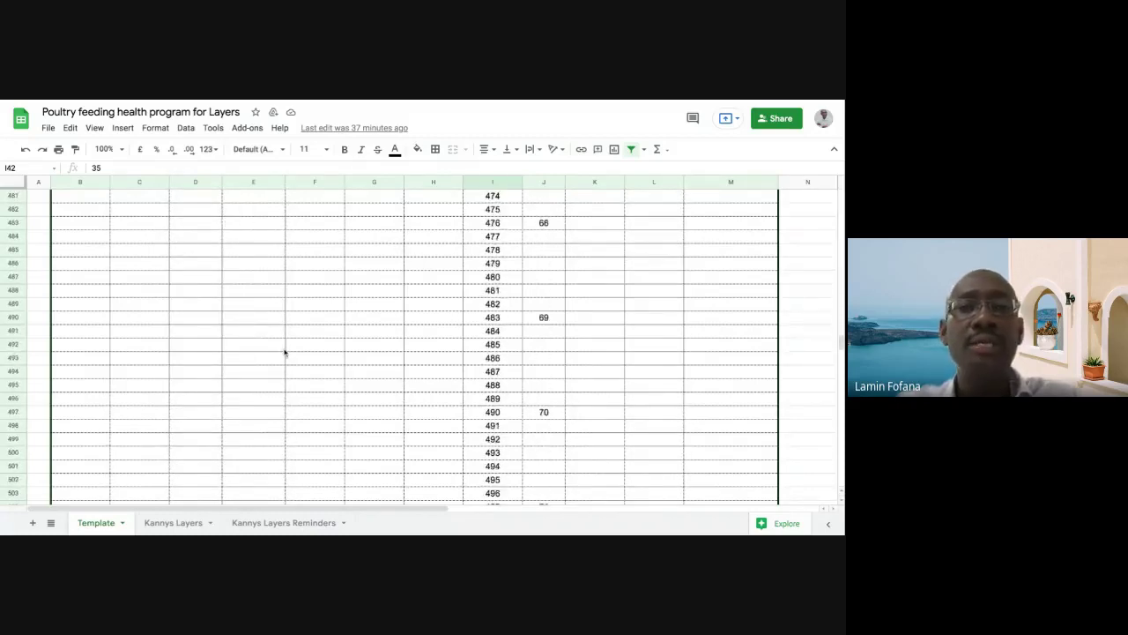
scroll(286, 355, "down", 19)
scroll(285, 356, "up", 6)
scroll(285, 356, "up", 1)
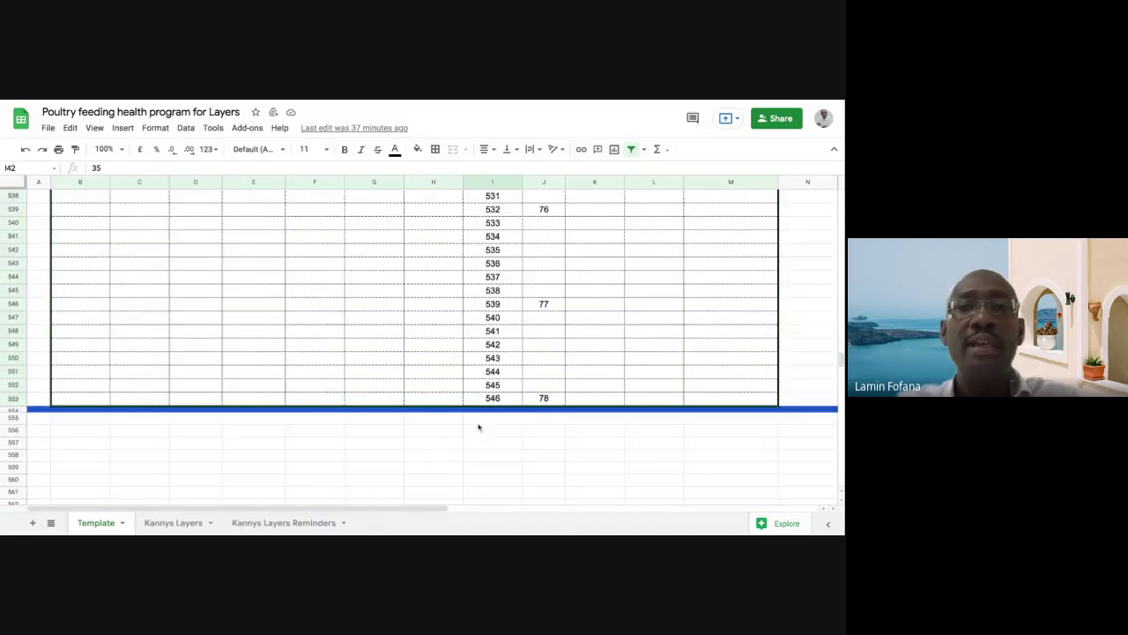
left_click(541, 398)
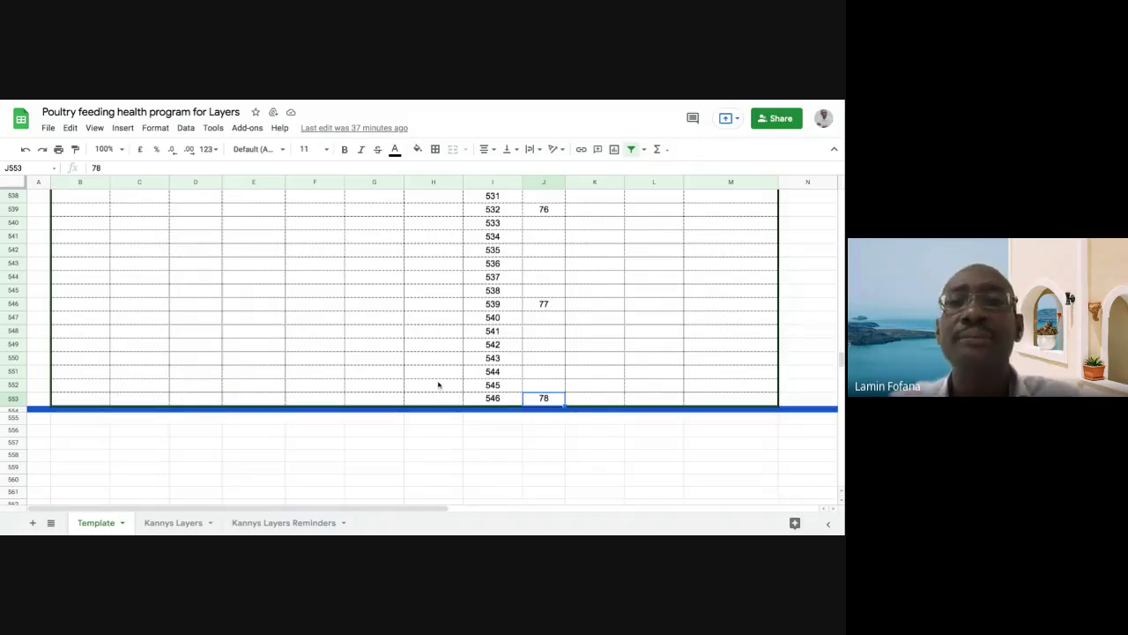
Look back over the Template medication schedule from its last row up to the farm details and column headers.
scroll(438, 384, "up", 10)
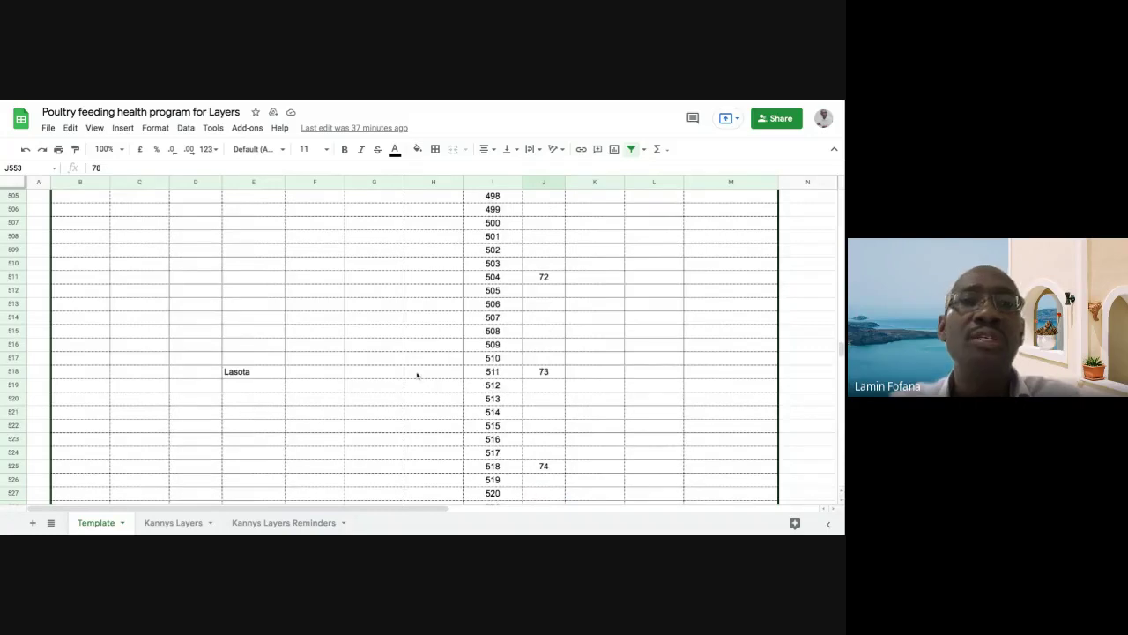
scroll(416, 376, "up", 9)
scroll(416, 376, "up", 15)
scroll(268, 351, "up", 5)
scroll(267, 327, "up", 9)
scroll(267, 331, "up", 18)
scroll(267, 331, "up", 6)
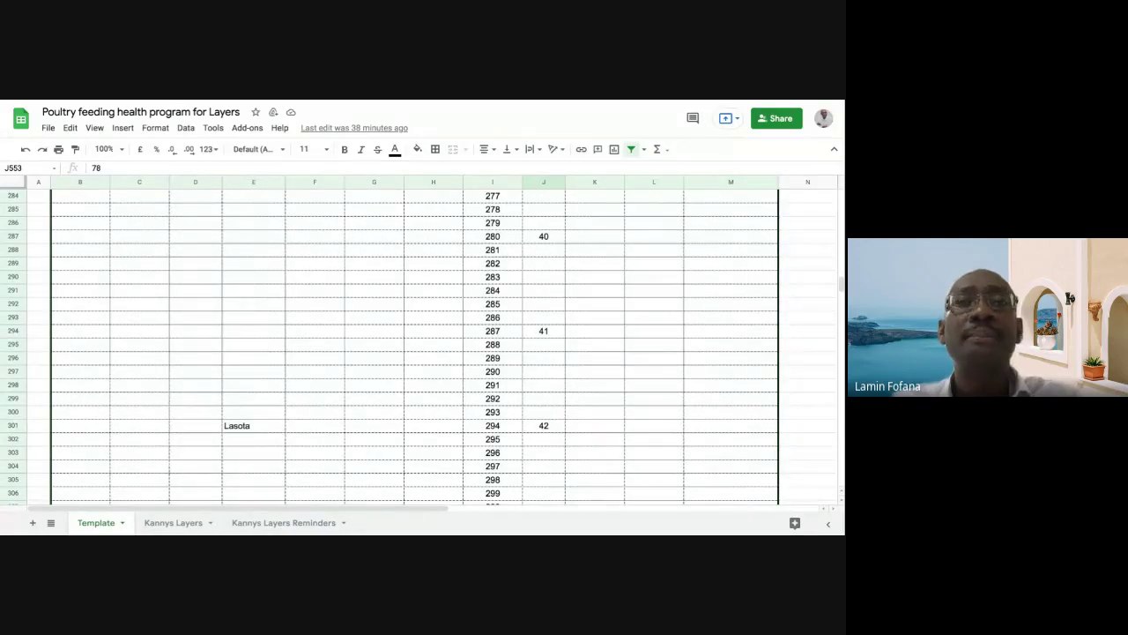
scroll(367, 325, "up", 20)
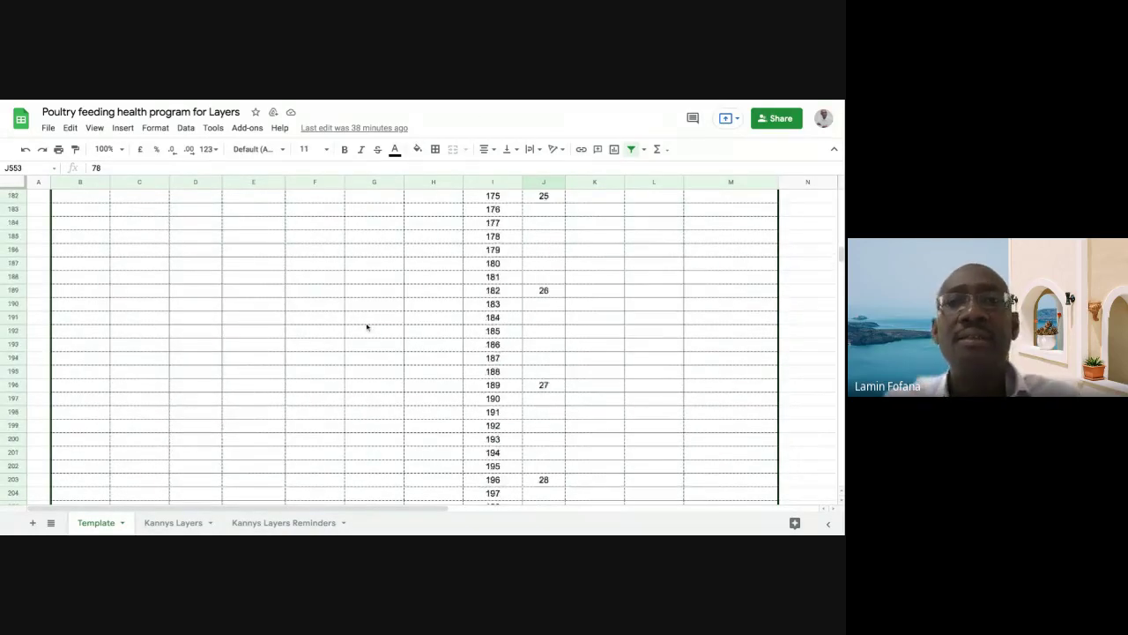
scroll(367, 325, "up", 20)
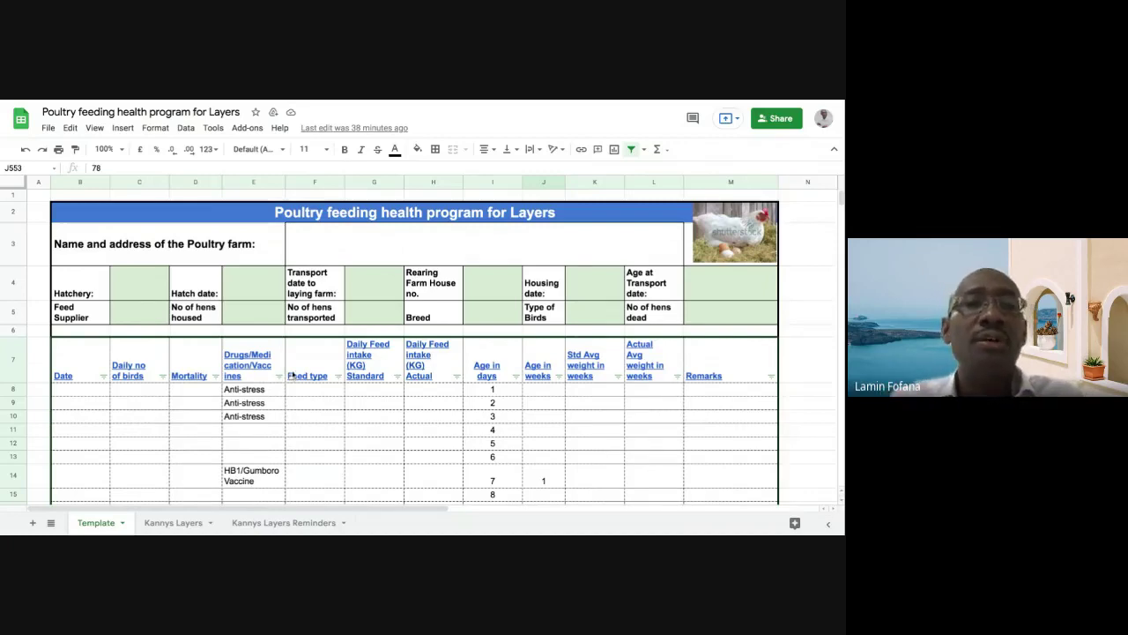
scroll(294, 375, "down", 3)
scroll(291, 374, "up", 3)
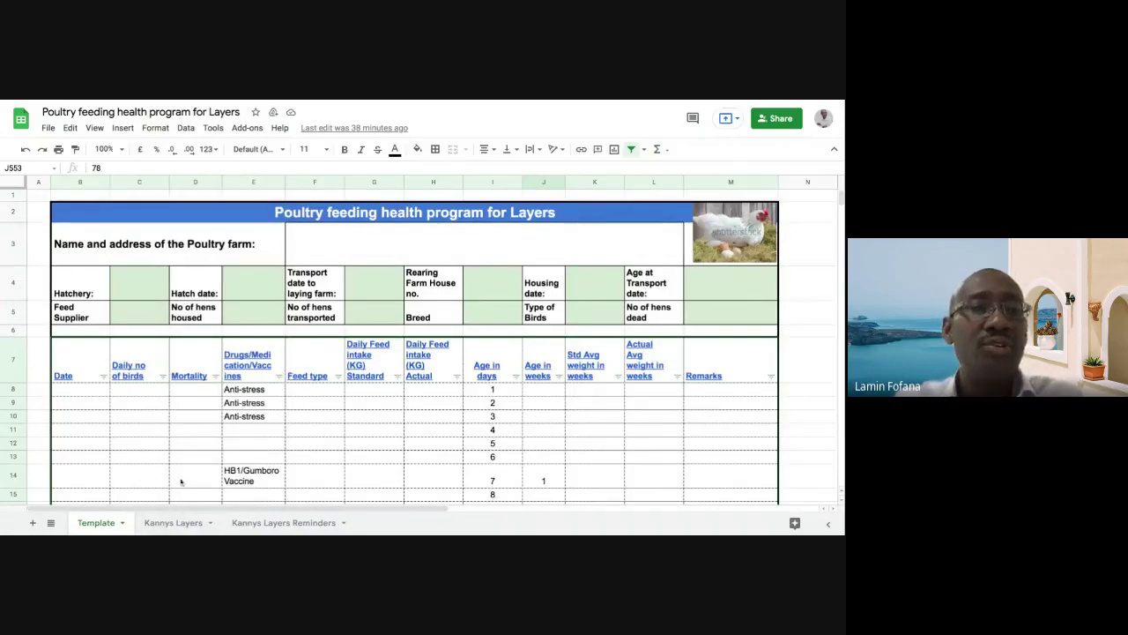
Open the Kannys Layers sheet and examine its hatchery, hatch date, hen numbers, transport date, farm house and type of birds details.
left_click(172, 523)
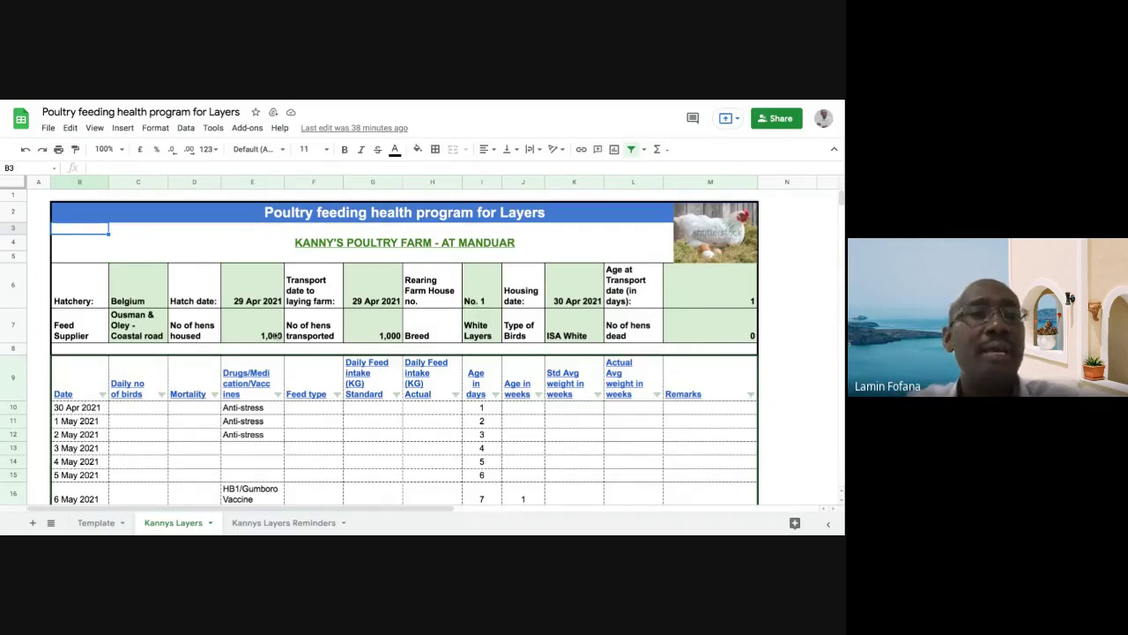
left_click(131, 300)
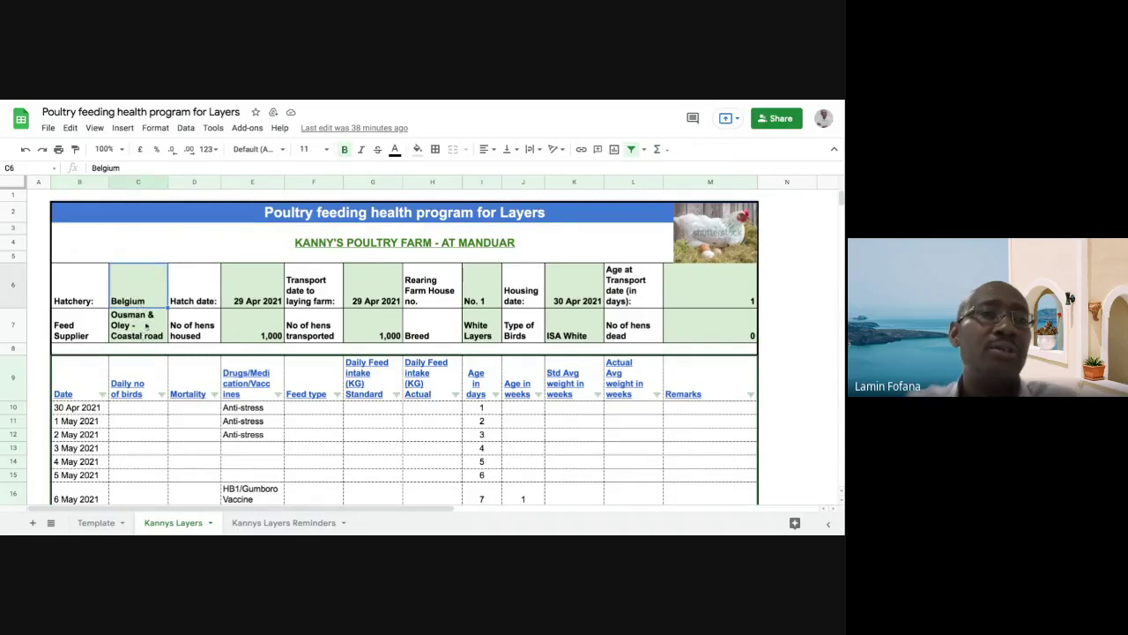
left_click(189, 325)
left_click(255, 300)
left_click(264, 331)
left_click(373, 302)
left_click(376, 328)
left_click(488, 305)
left_click(574, 327)
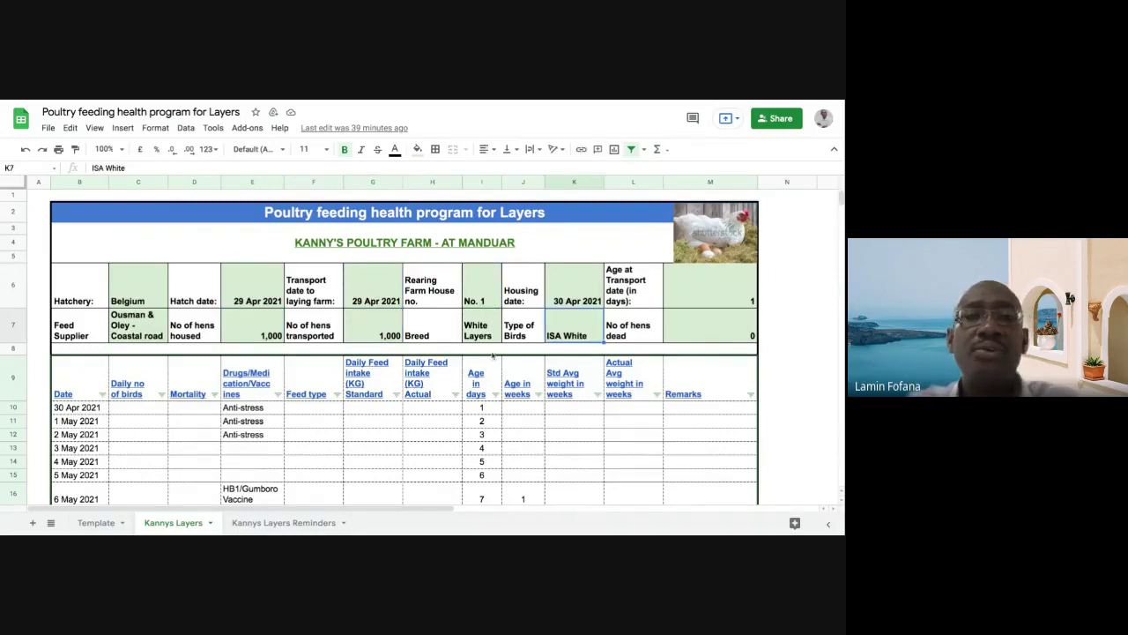
Compare the housing date with the schedule's first date and age in days, and check the early Anti-stress entries.
left_click(88, 408)
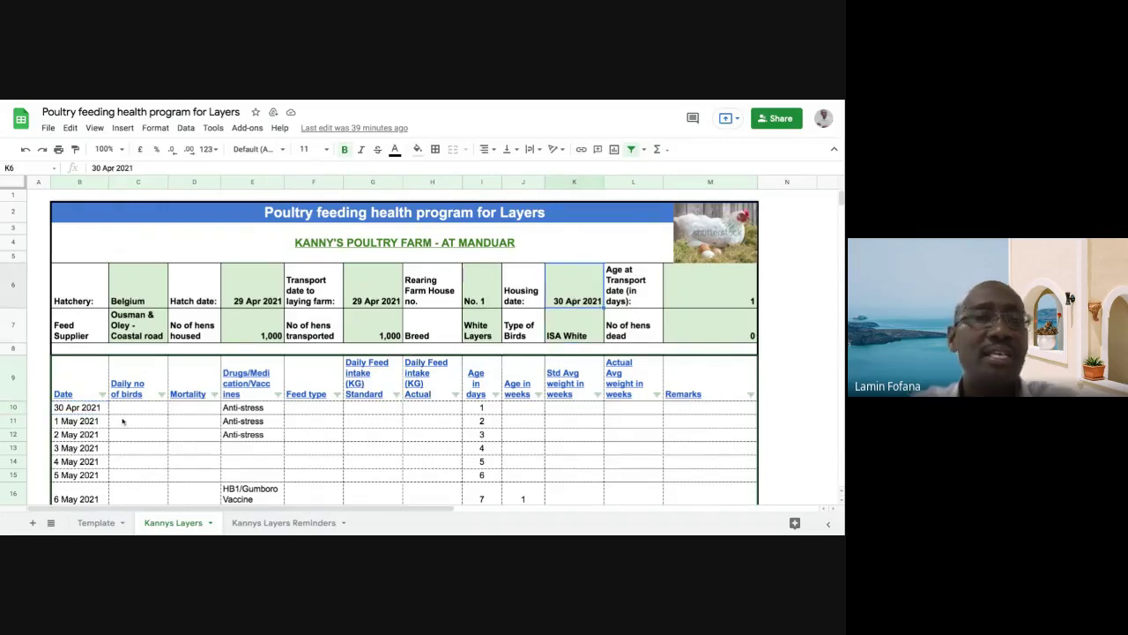
left_click(476, 411)
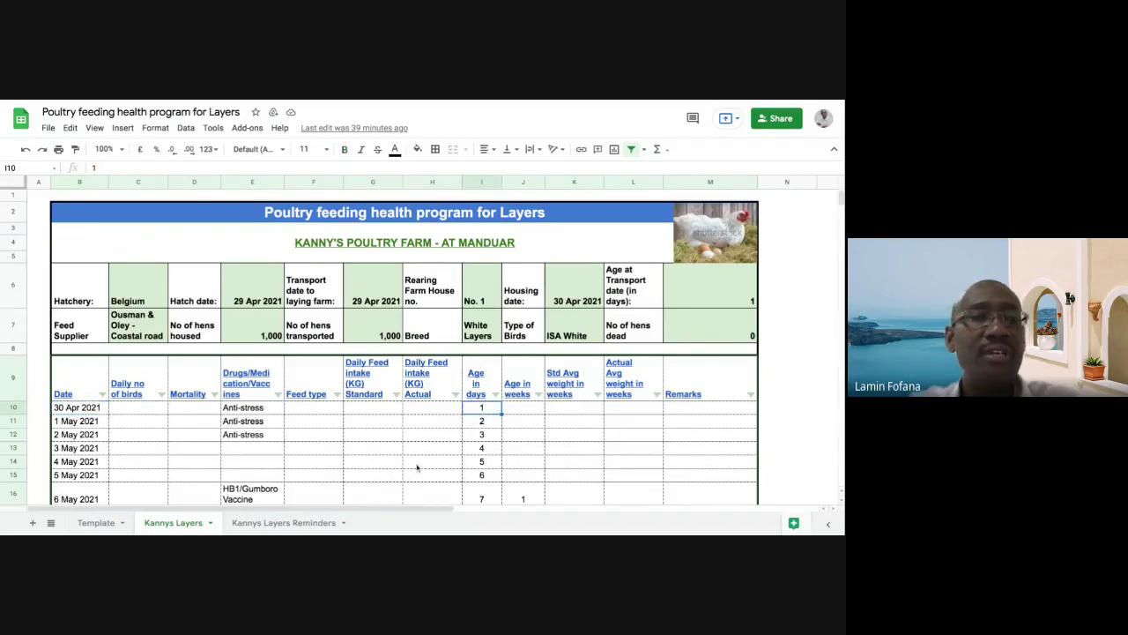
left_click(262, 421)
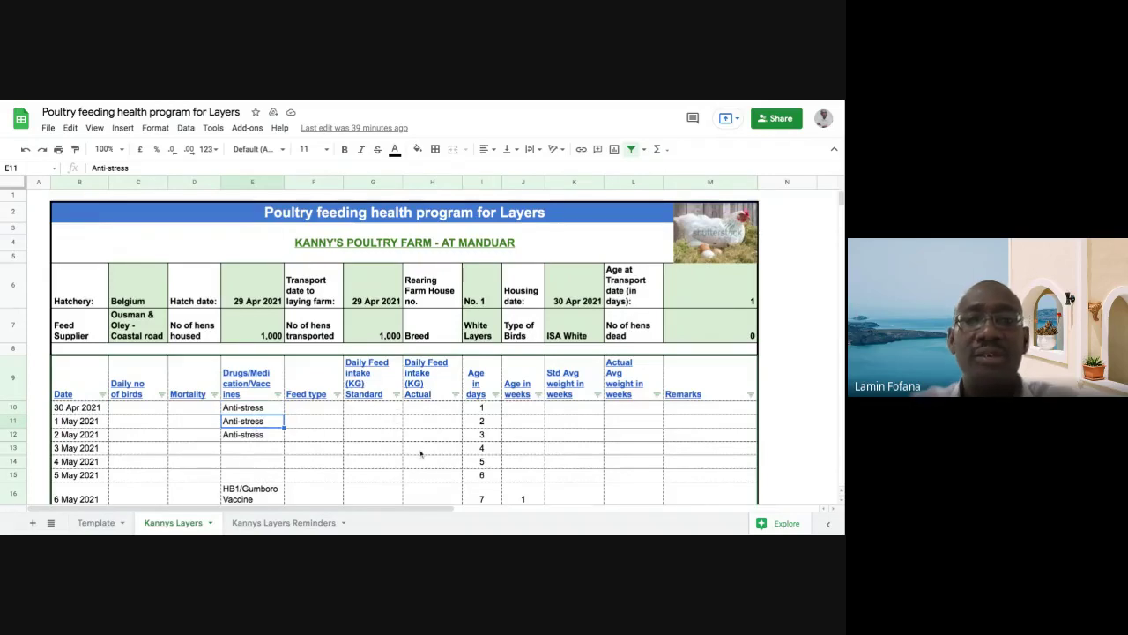
scroll(418, 455, "down", 3)
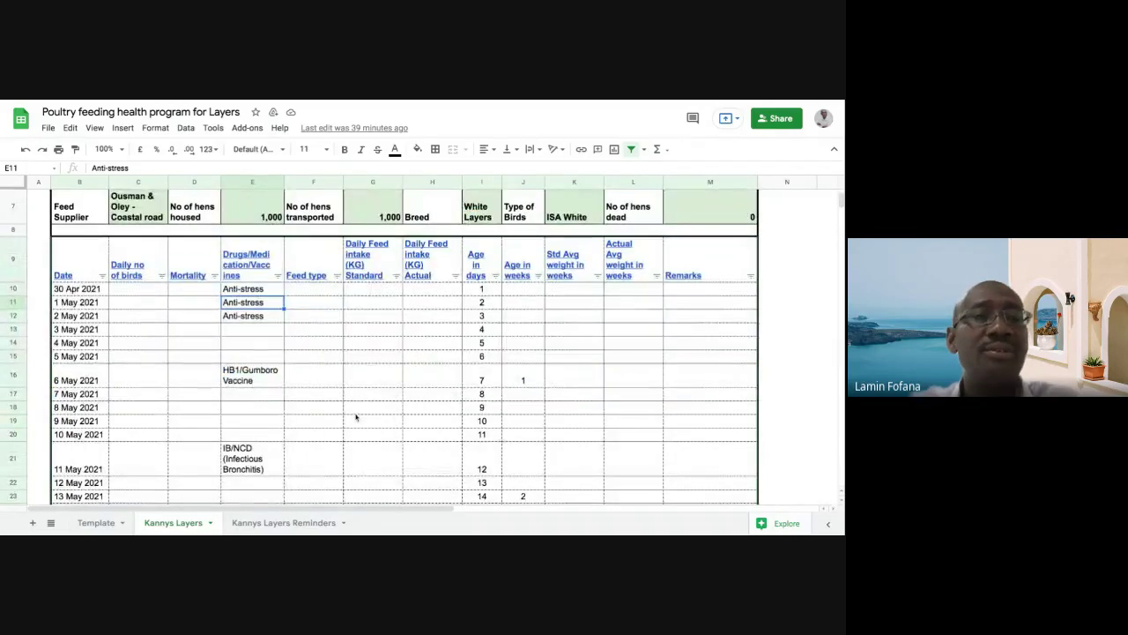
scroll(353, 415, "down", 3)
scroll(336, 409, "up", 6)
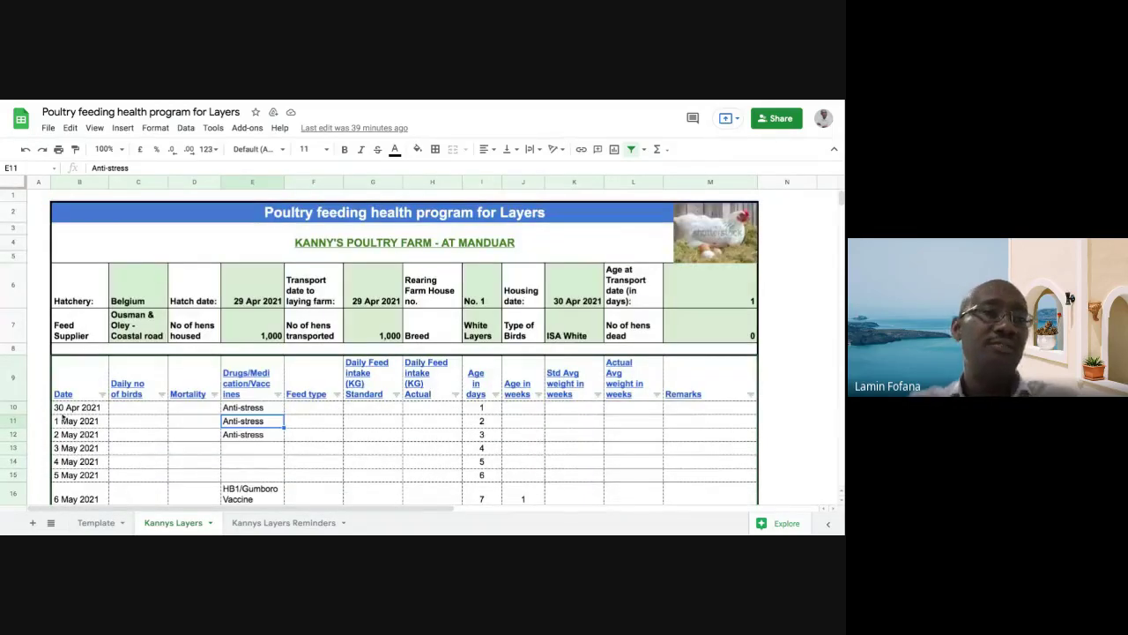
Review the first weeks of the dated schedule, checking the HB1/Gumboro Vaccine and Anti-stress entries and the first Date cell.
scroll(125, 425, "down", 7)
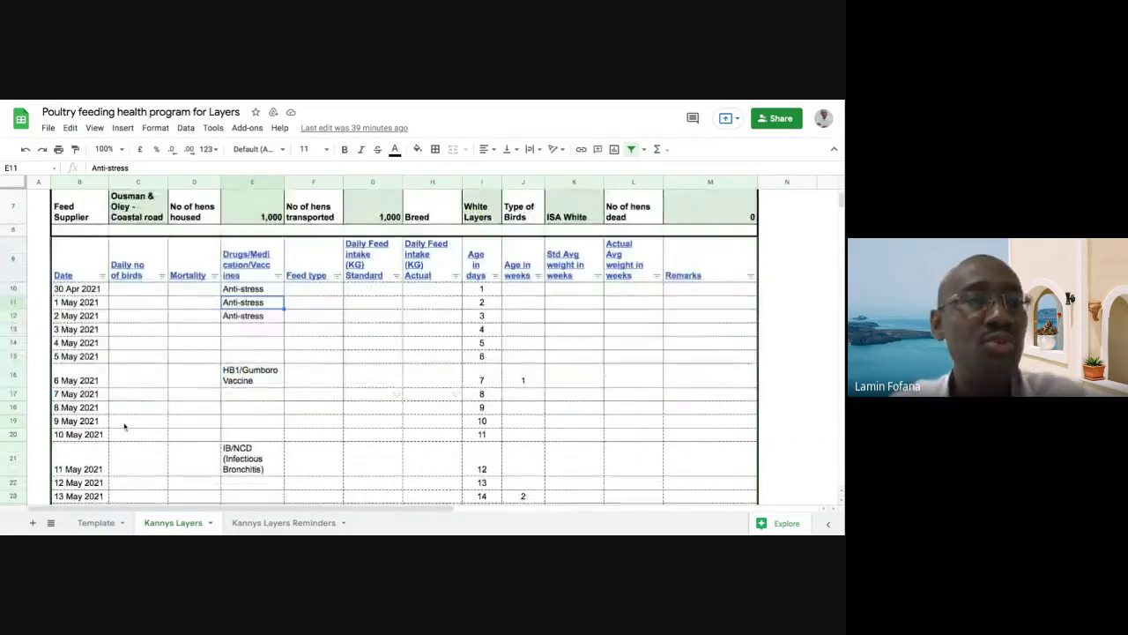
scroll(126, 425, "down", 2)
scroll(126, 423, "up", 7)
scroll(142, 431, "down", 7)
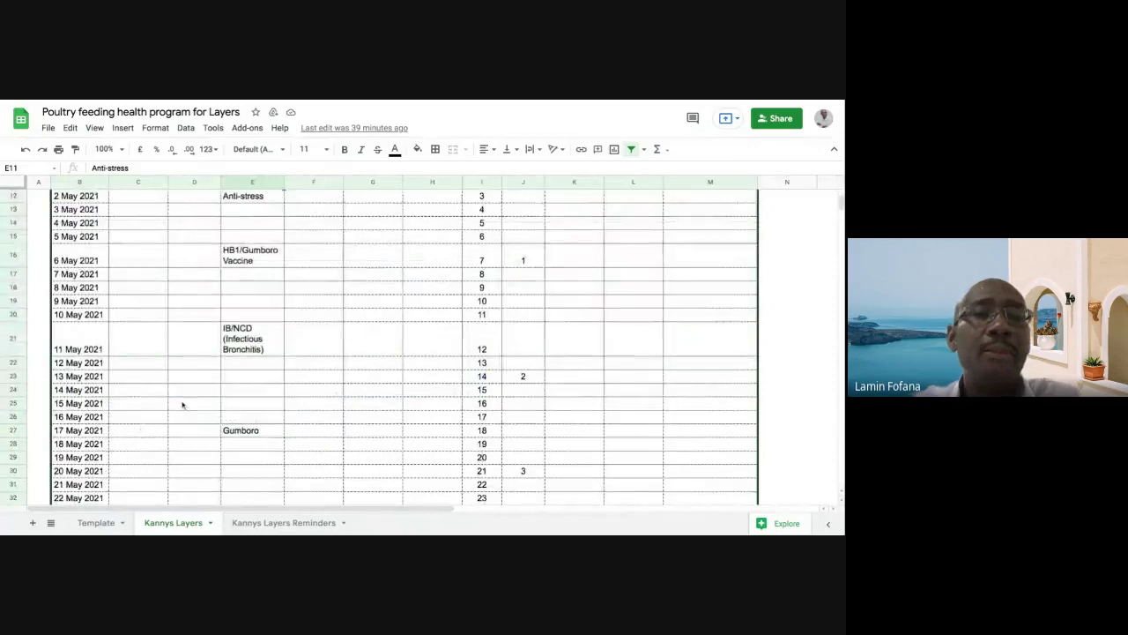
scroll(182, 405, "up", 5)
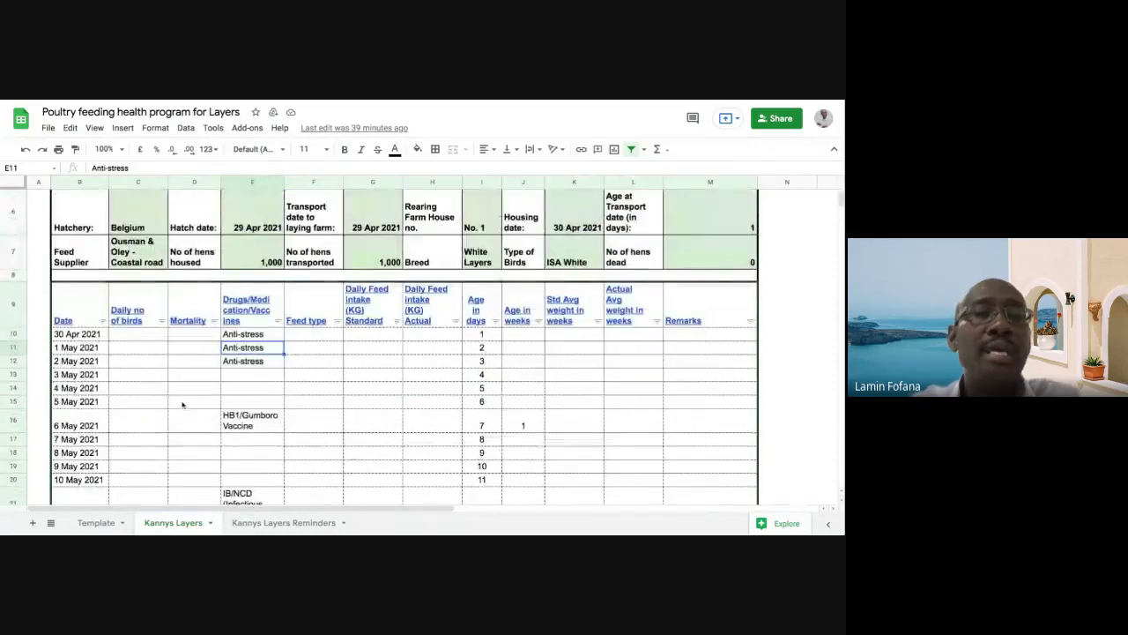
left_click(261, 419)
left_click(260, 362)
left_click(258, 336)
left_click(251, 363)
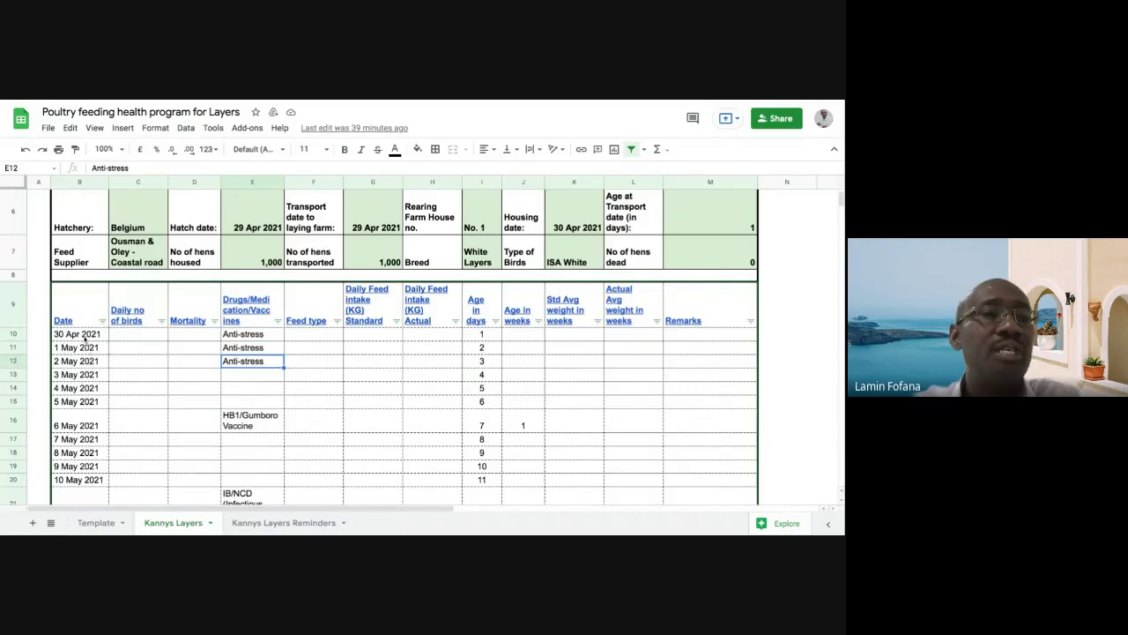
left_click(85, 337)
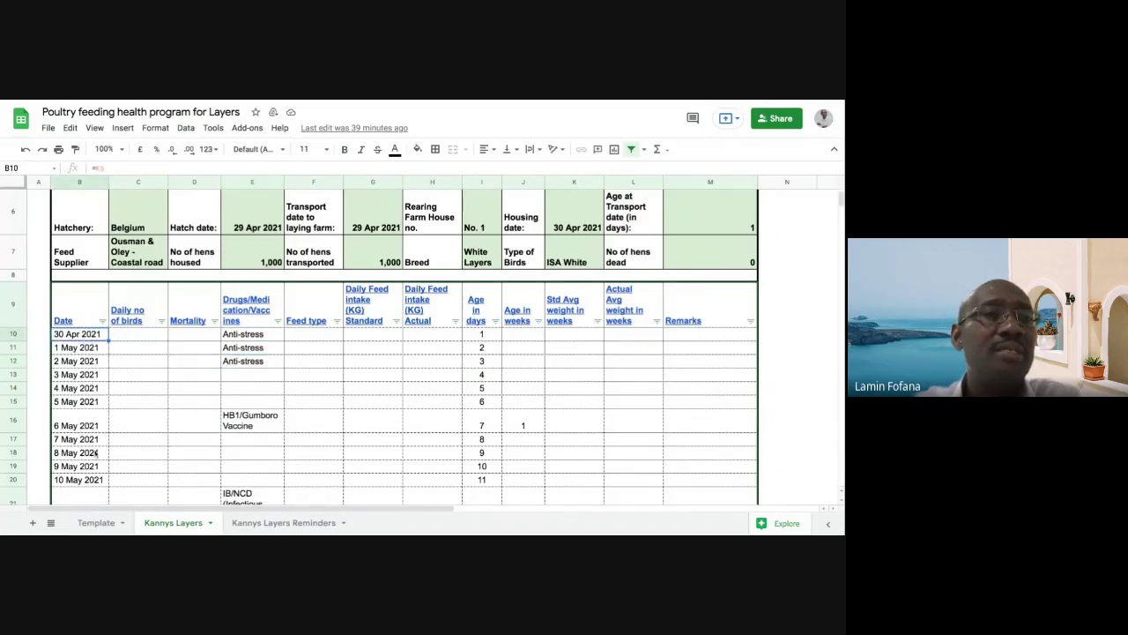
Follow the dated schedule through May 2021 and check the first Deworming entry against its date and age in days.
scroll(219, 449, "down", 5)
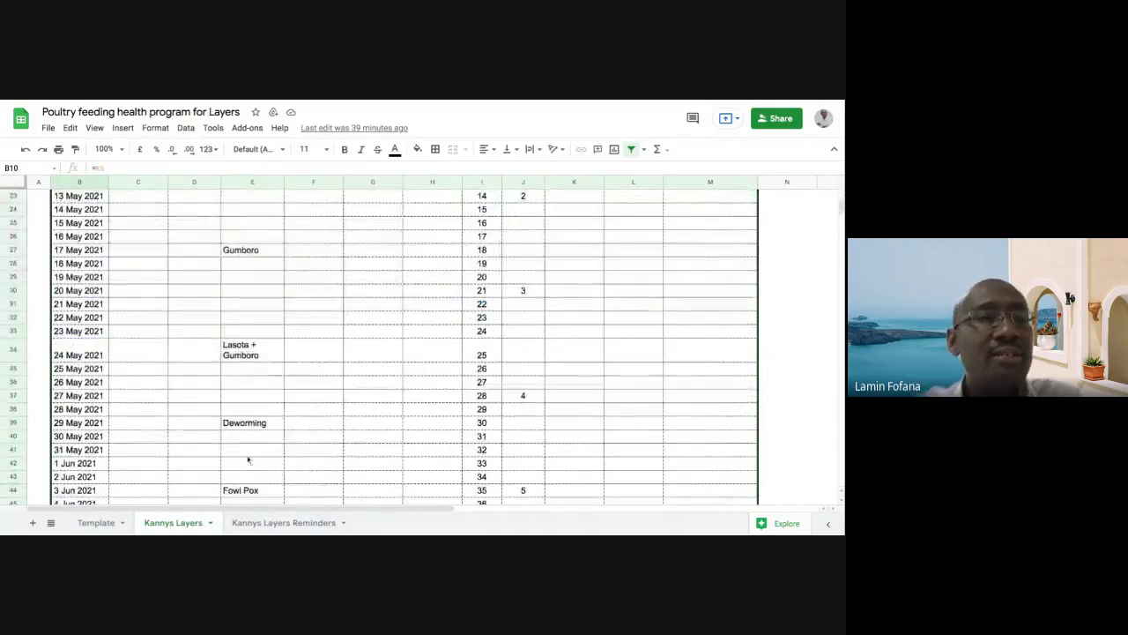
scroll(172, 449, "up", 6)
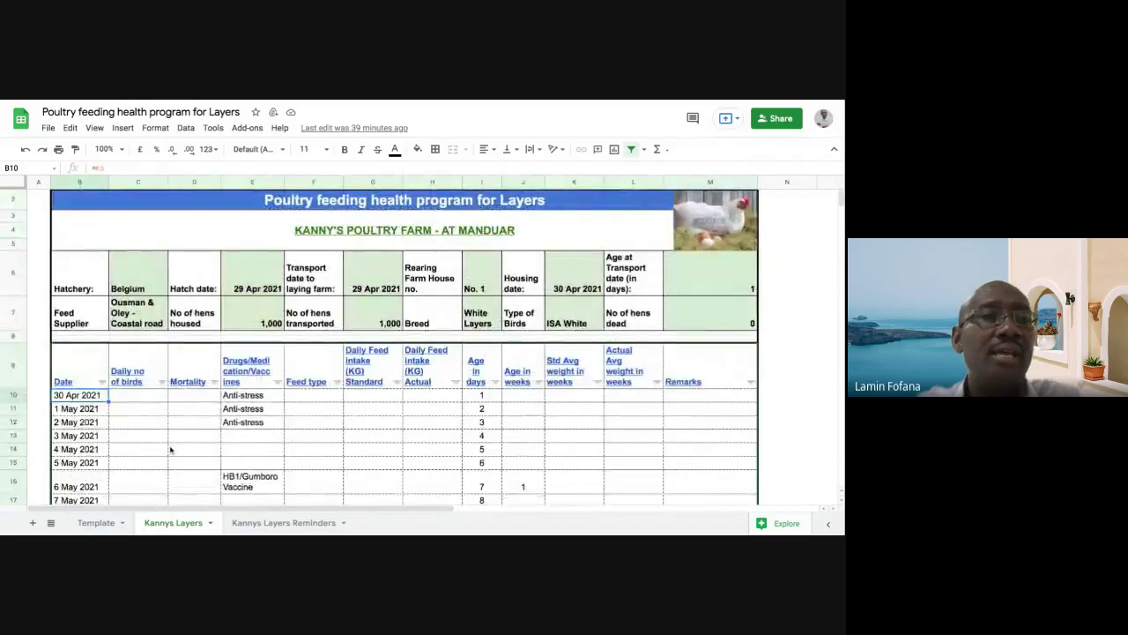
scroll(170, 450, "down", 2)
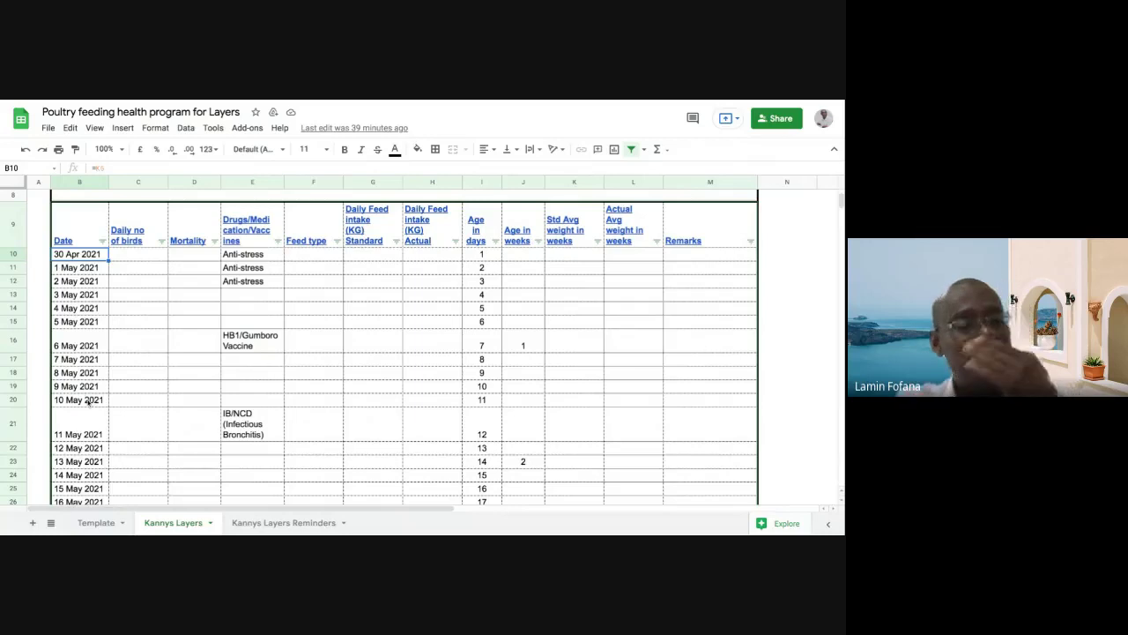
scroll(88, 441, "down", 2)
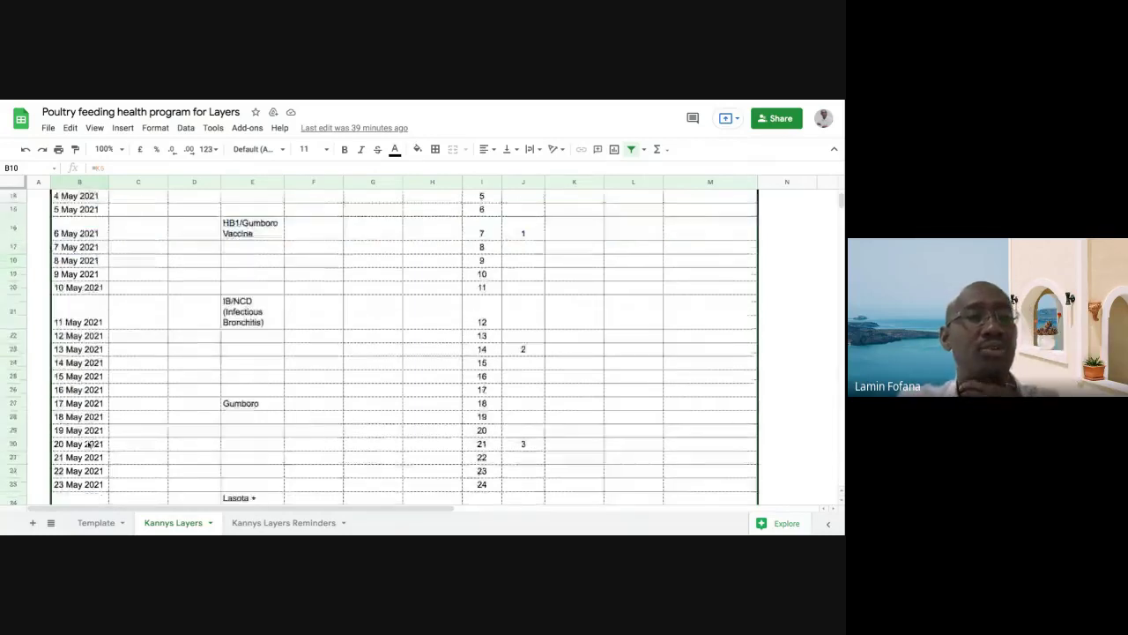
scroll(88, 445, "down", 2)
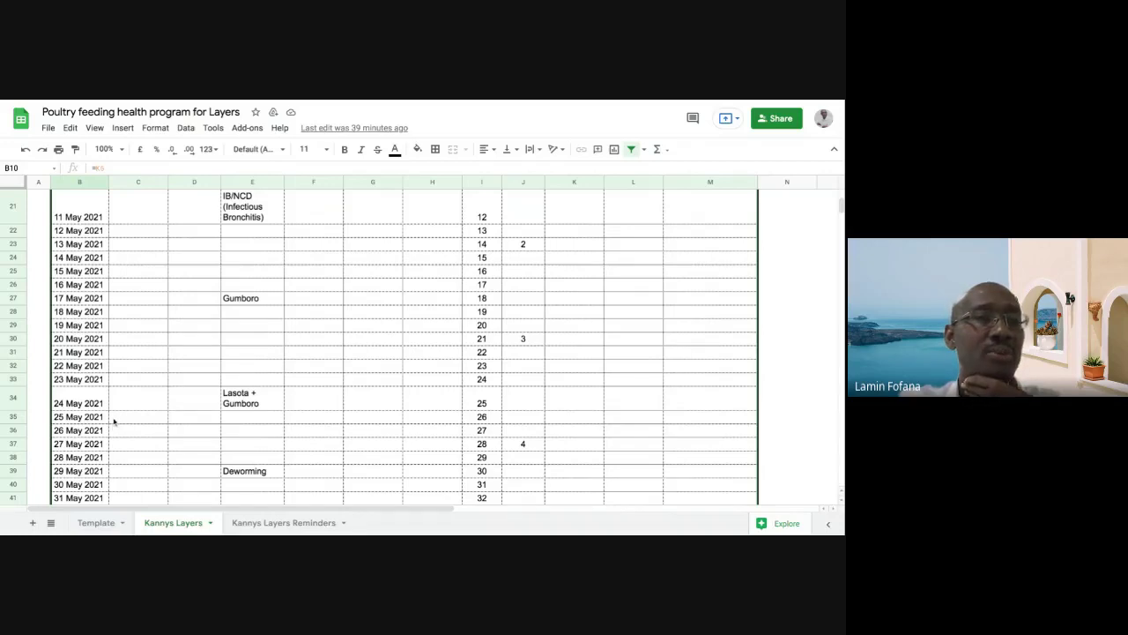
left_click(92, 432)
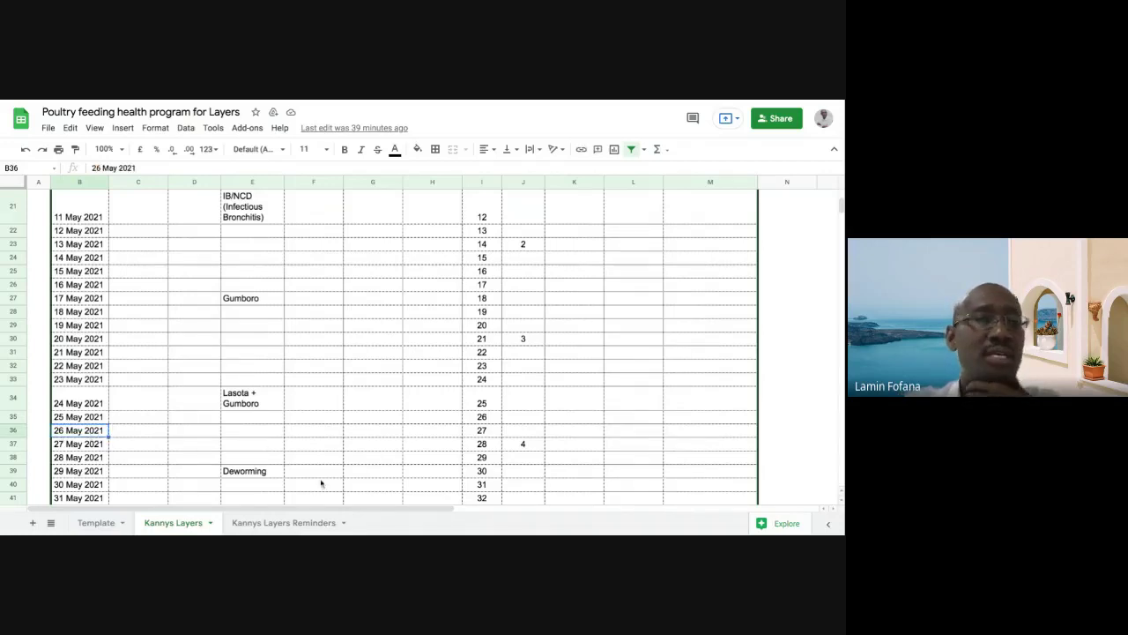
left_click(95, 476)
left_click(242, 475)
left_click(480, 473)
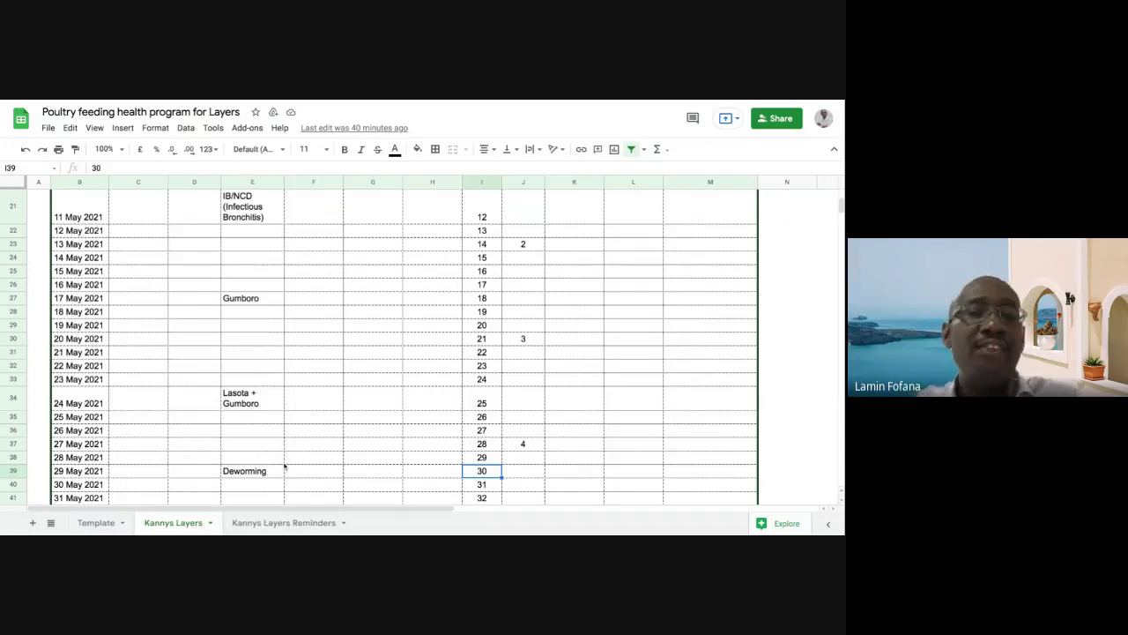
scroll(284, 466, "down", 2)
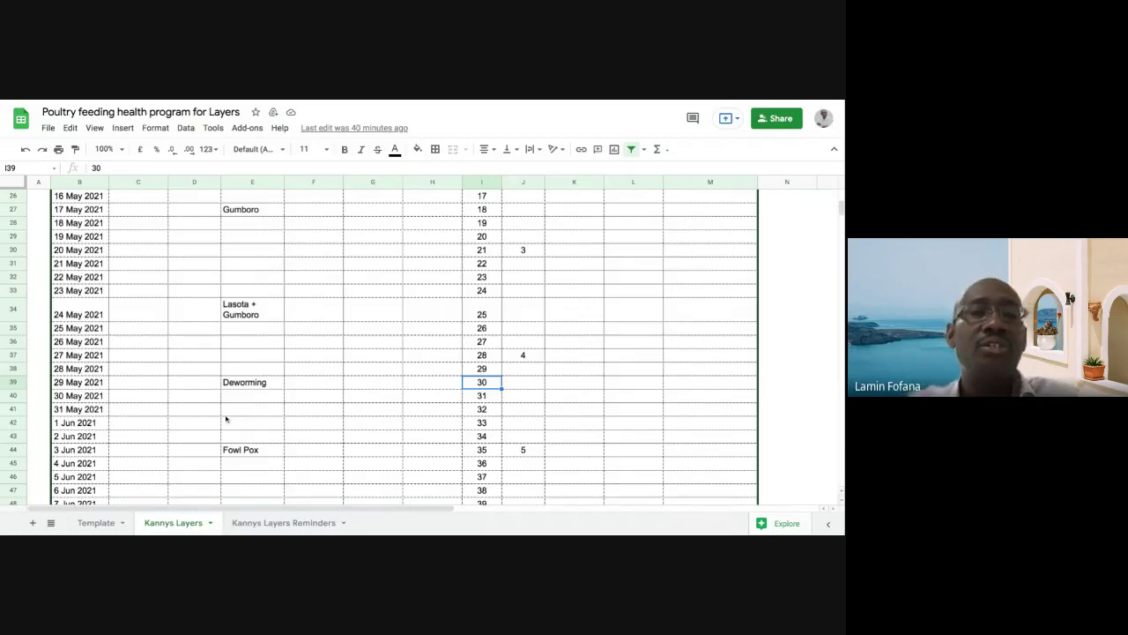
Open the Kannys Layers Reminders sheet and look through its list of medication and reminder dates.
left_click(279, 523)
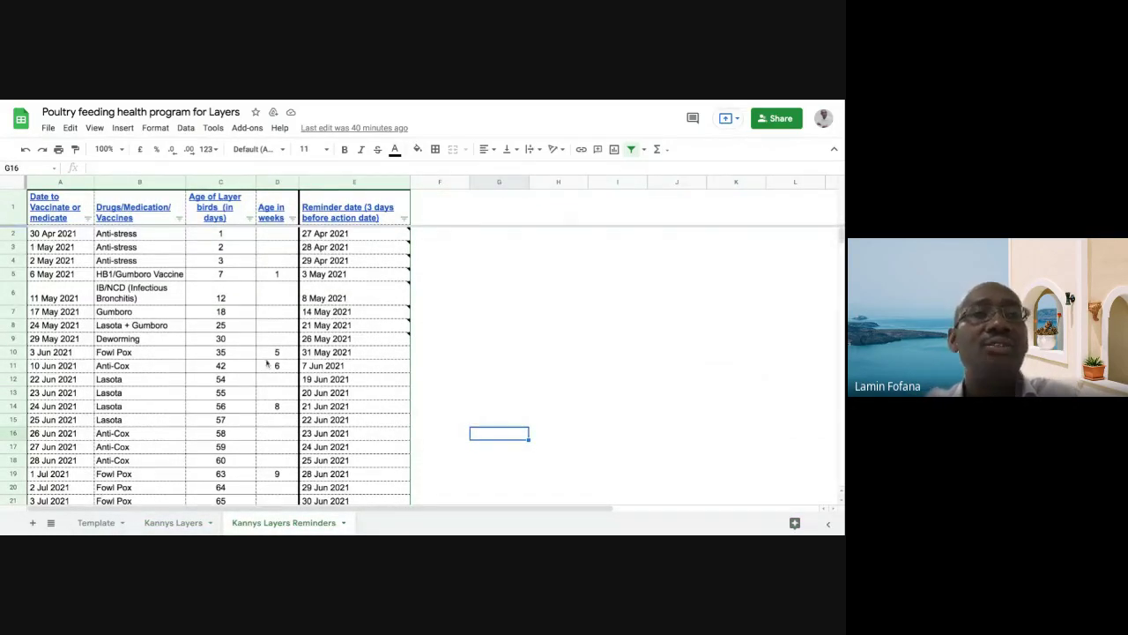
scroll(213, 320, "down", 5)
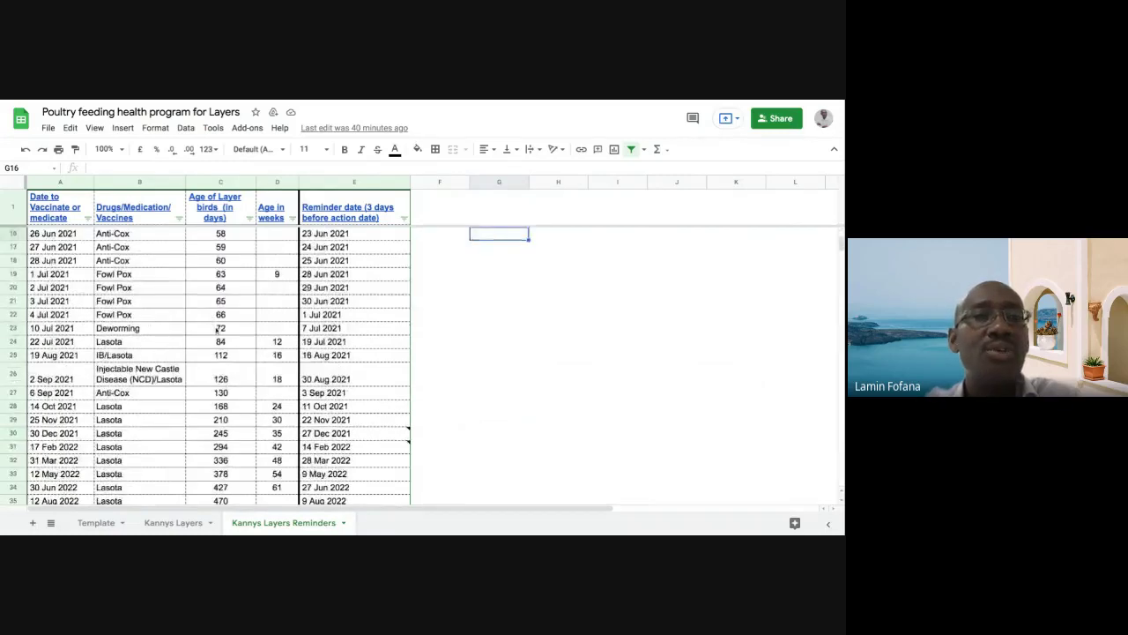
scroll(222, 322, "down", 3)
scroll(221, 326, "up", 8)
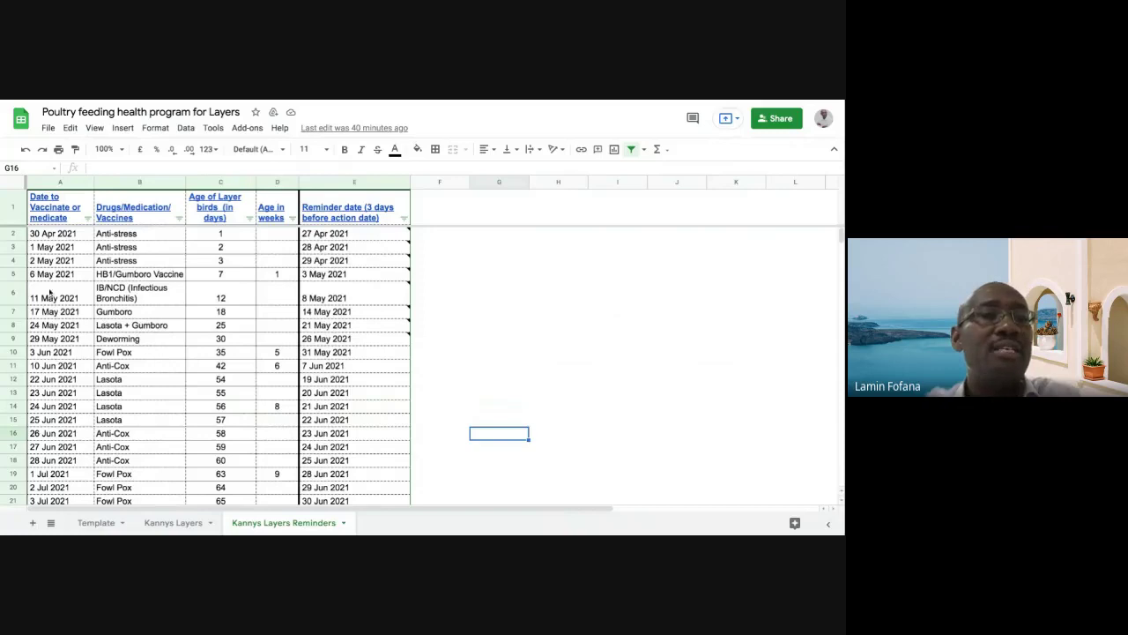
scroll(80, 310, "down", 3)
scroll(82, 316, "up", 3)
Examine the vaccination date and the Anti-stress, Gumboro and Fowl Pox entries in the reminders list.
left_click(61, 264)
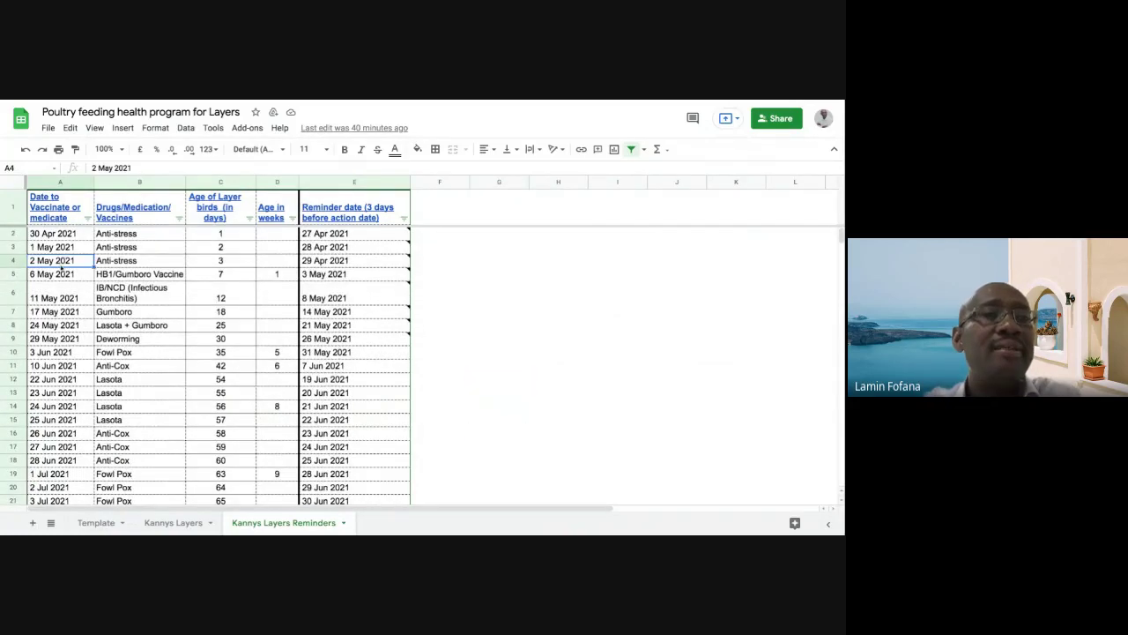
left_click(127, 261)
left_click(133, 310)
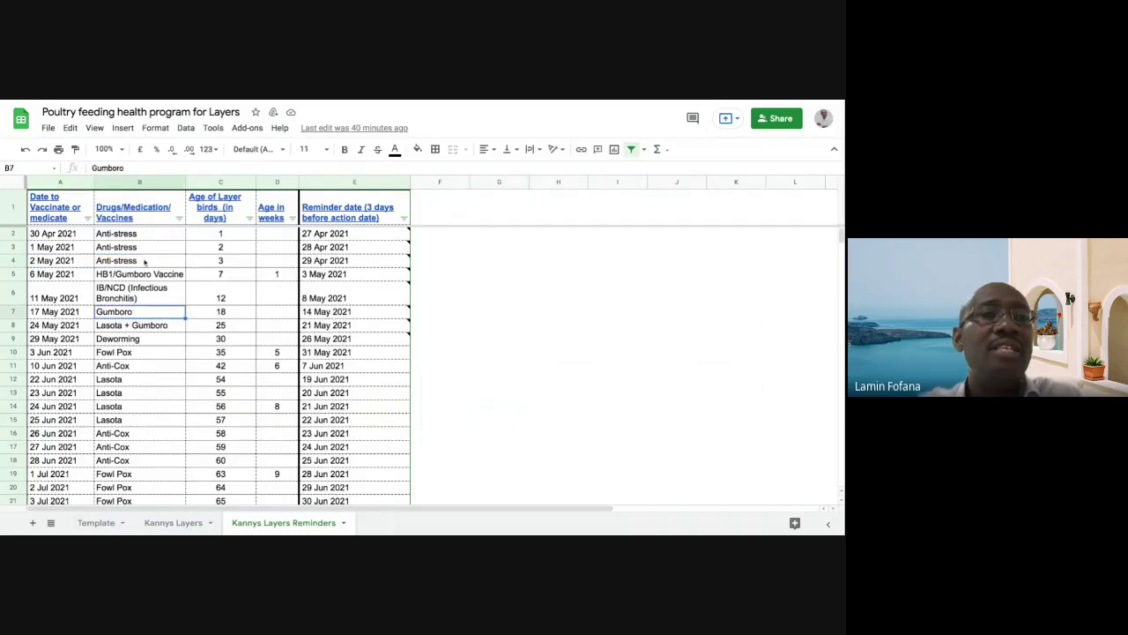
left_click(152, 352)
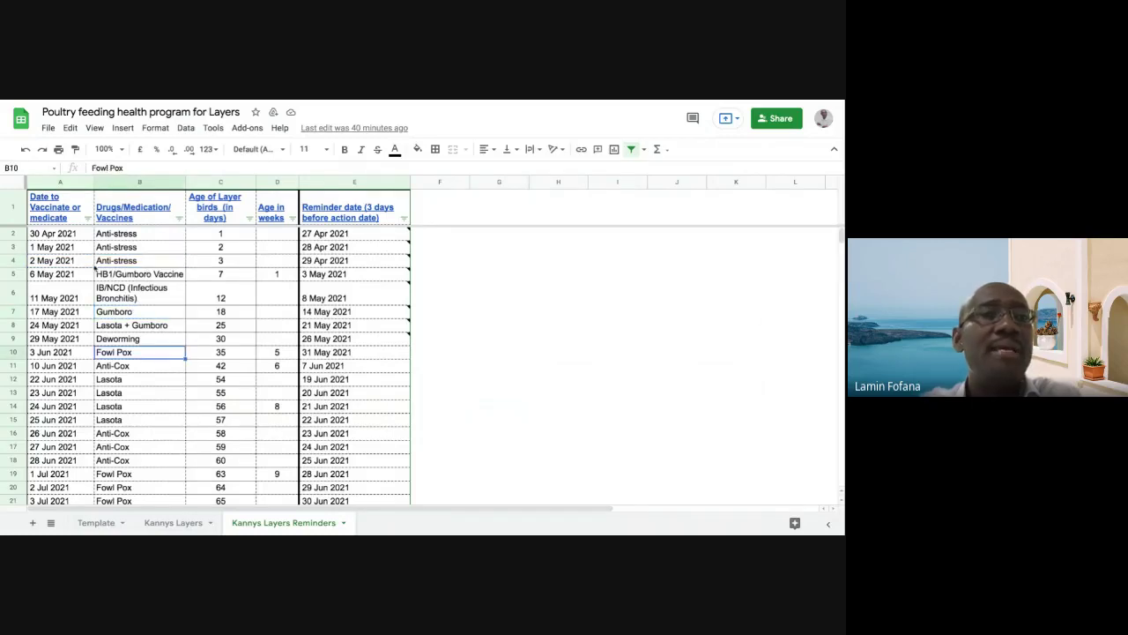
Examine the age in days and age in weeks columns, and read the notes attached to the early reminder dates.
left_click(221, 250)
left_click(223, 299)
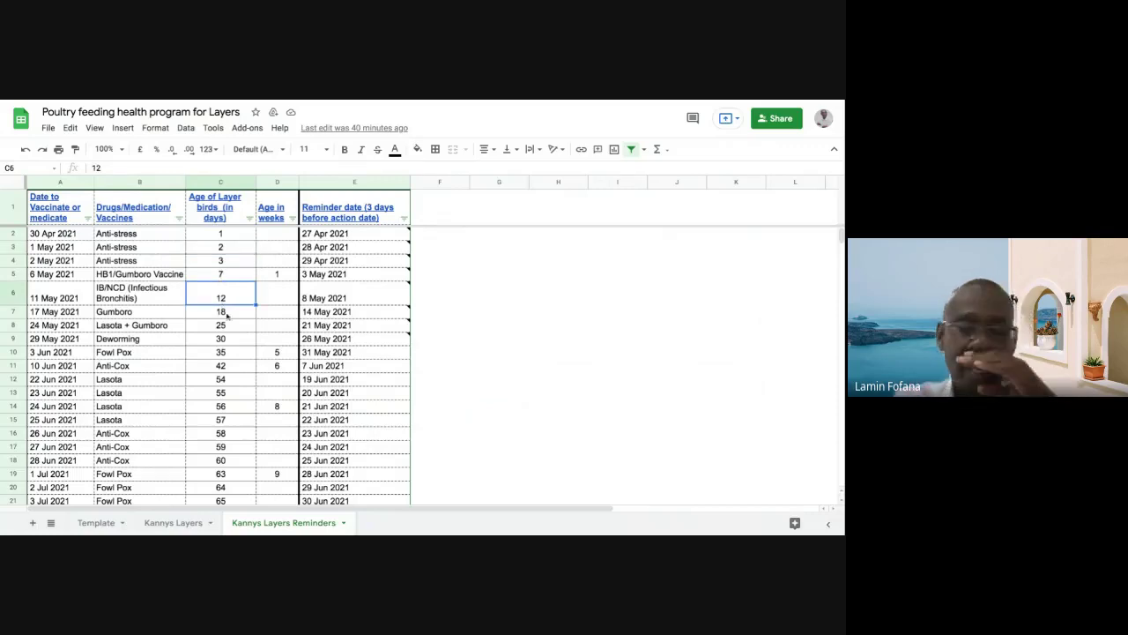
left_click(278, 260)
left_click(282, 339)
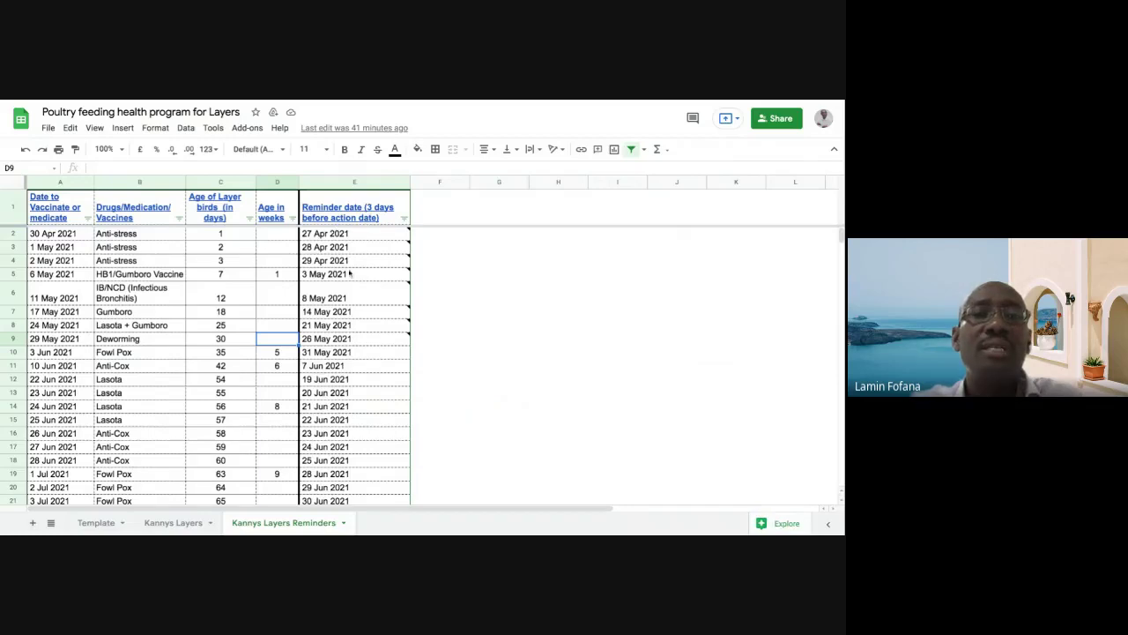
mouse_move(408, 236)
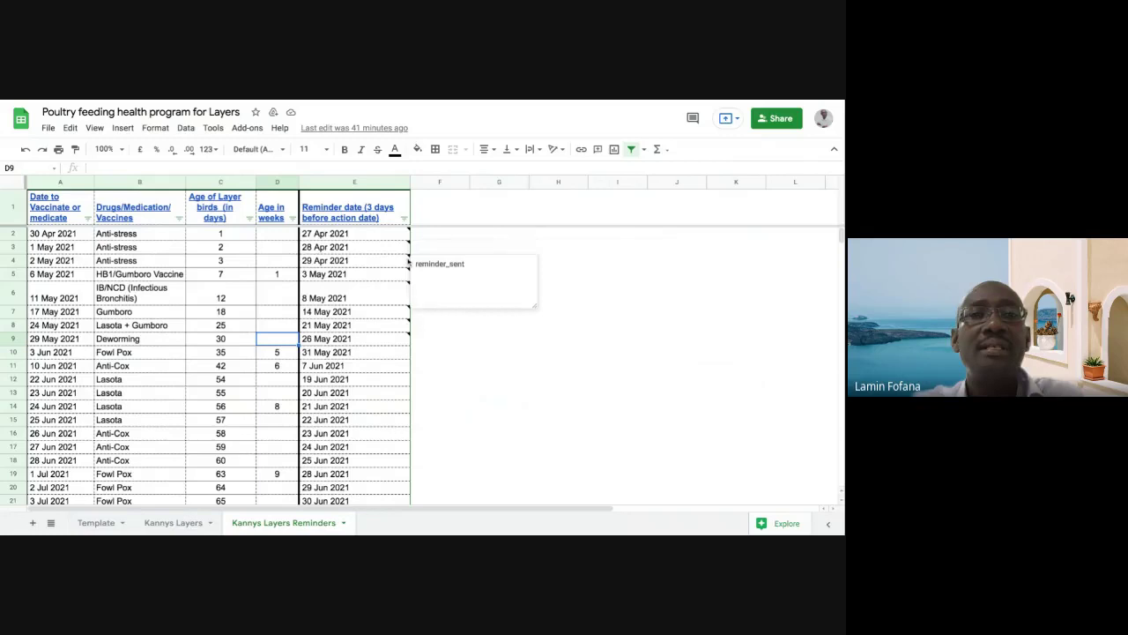
mouse_move(407, 337)
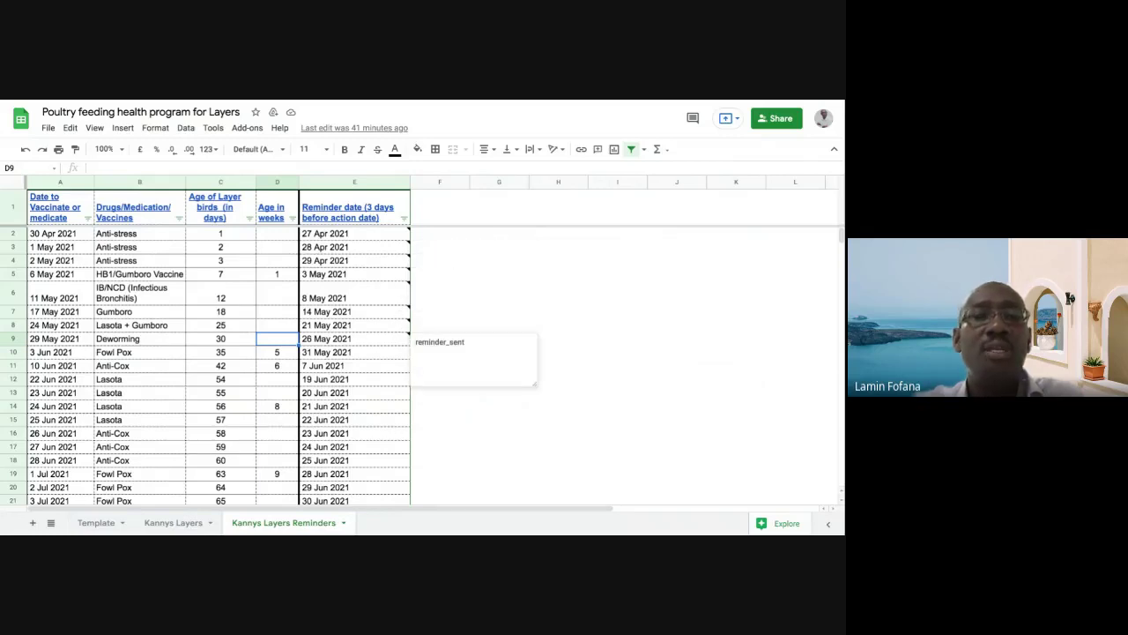